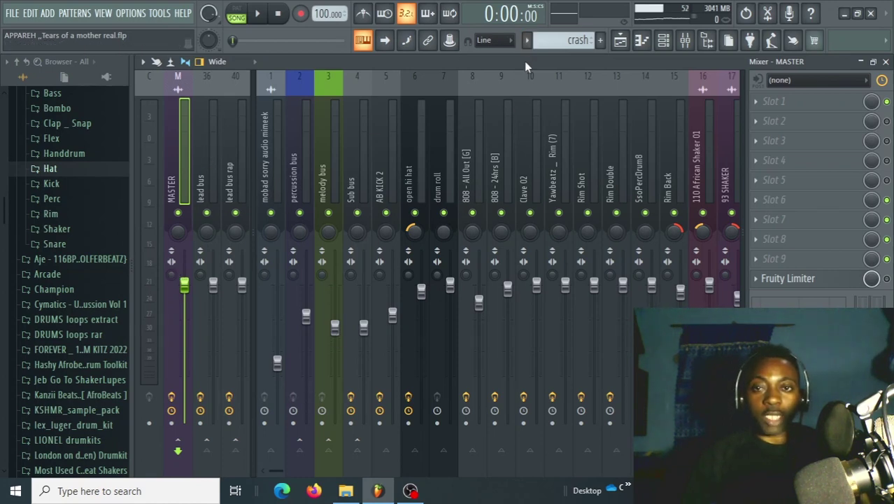
Step: Start playback of the 'APPAREH _Tears of a mother real' project with the Mixer showing
key("space")
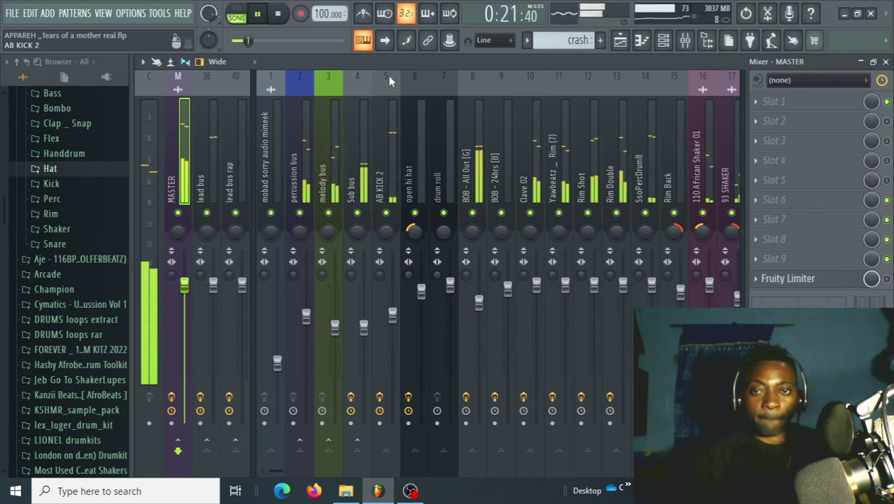
Step: Review the song's tracks in the Playlist, then stop playback and bring back the Mixer
left_click(619, 40)
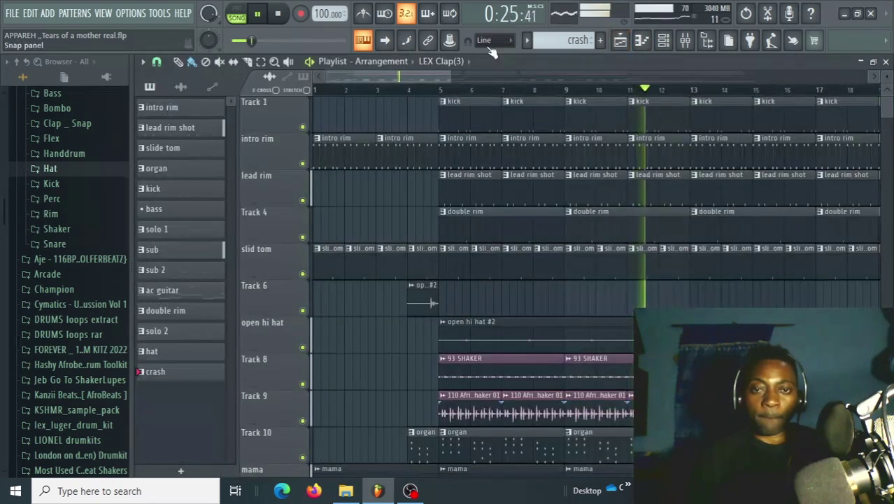
left_click_drag(452, 77, 606, 82)
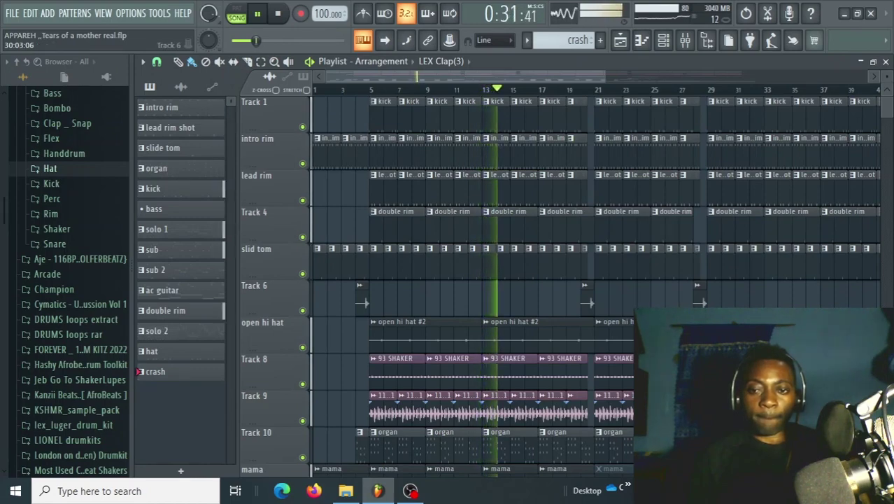
scroll(489, 280, "down", 5)
scroll(489, 280, "down", 6)
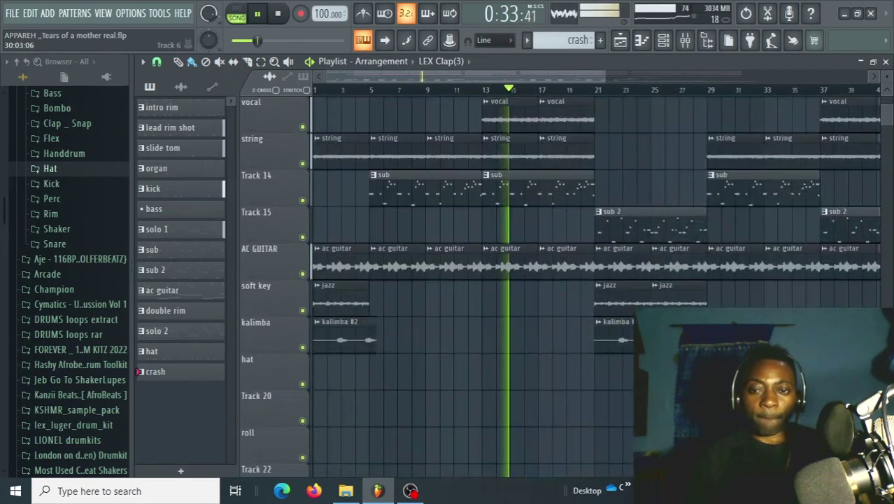
scroll(489, 280, "down", 4)
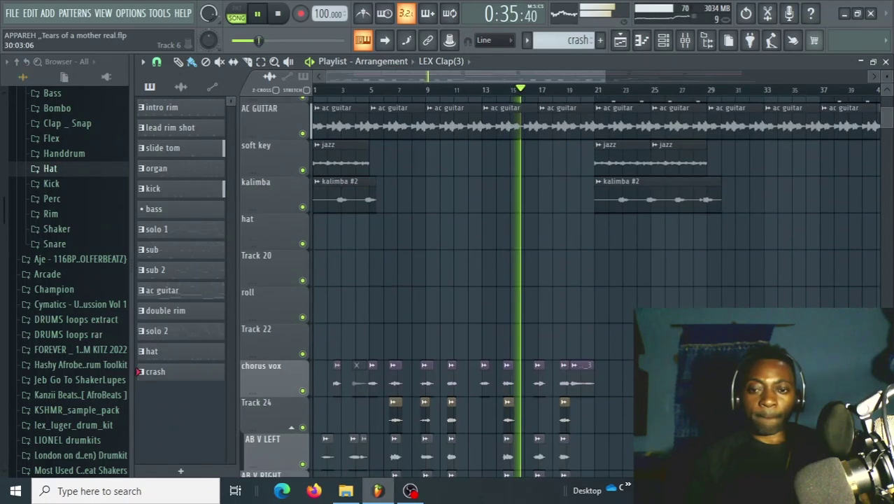
scroll(489, 280, "down", 2)
key("space")
key("F9")
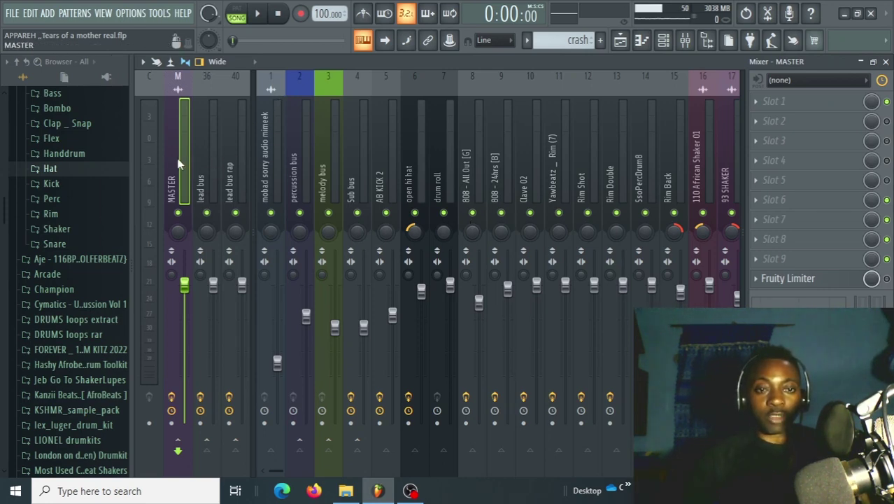
Step: Export the song as audio from the FILE menu, then start a fresh empty project
left_click(13, 13)
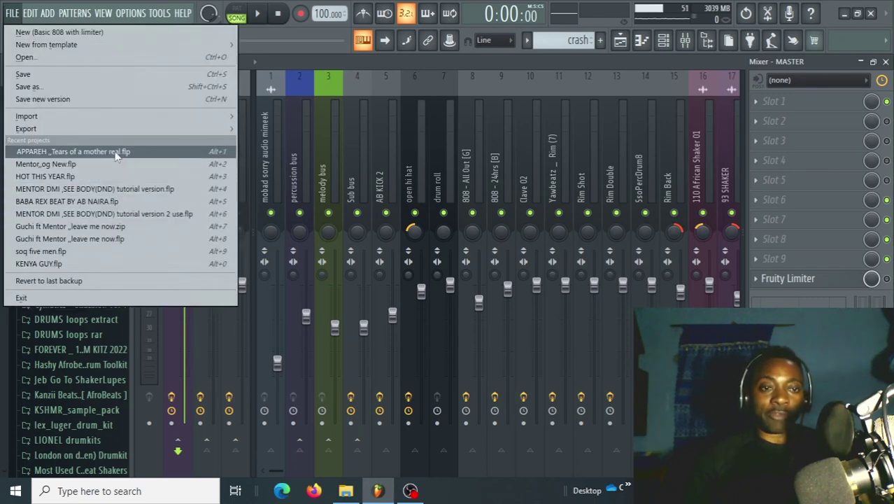
left_click(280, 158)
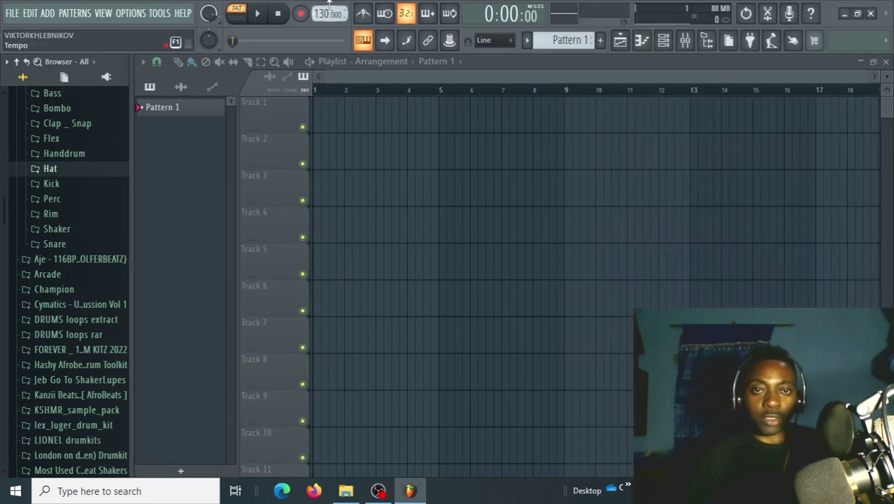
Step: Set the tempo to 100 BPM and load 'APPAREH _Tears of a mother mix' onto Track 1
right_click(329, 6)
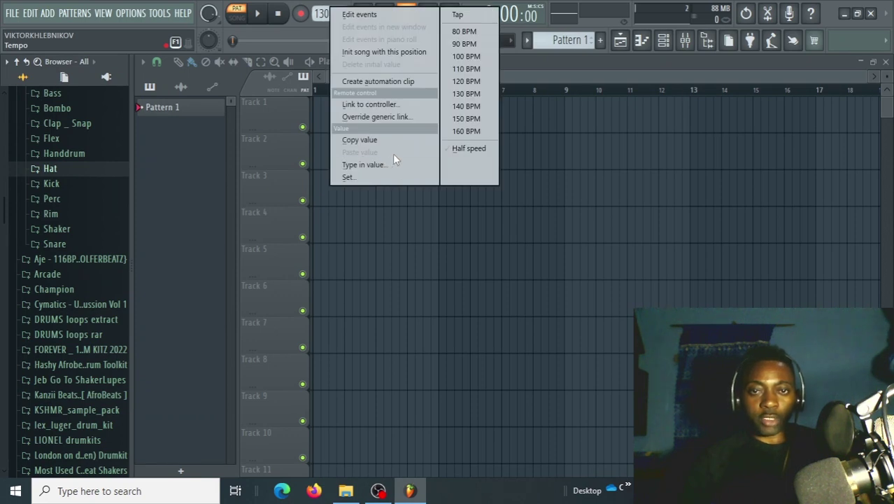
left_click(480, 56)
left_click(627, 488)
scroll(628, 487, "down", 10)
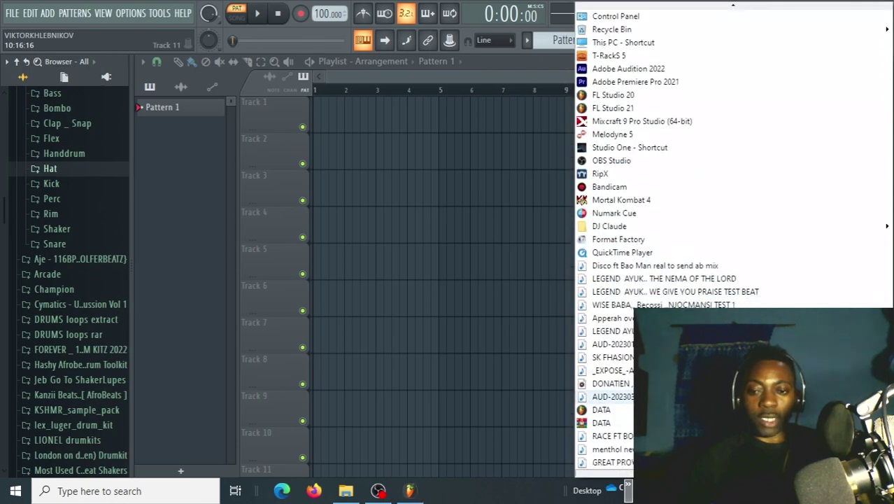
left_click(632, 213)
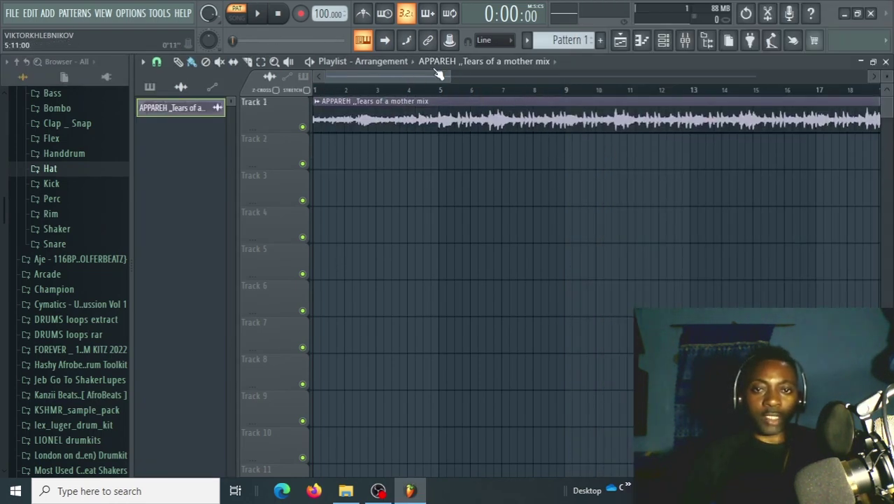
left_click_drag(448, 76, 440, 77)
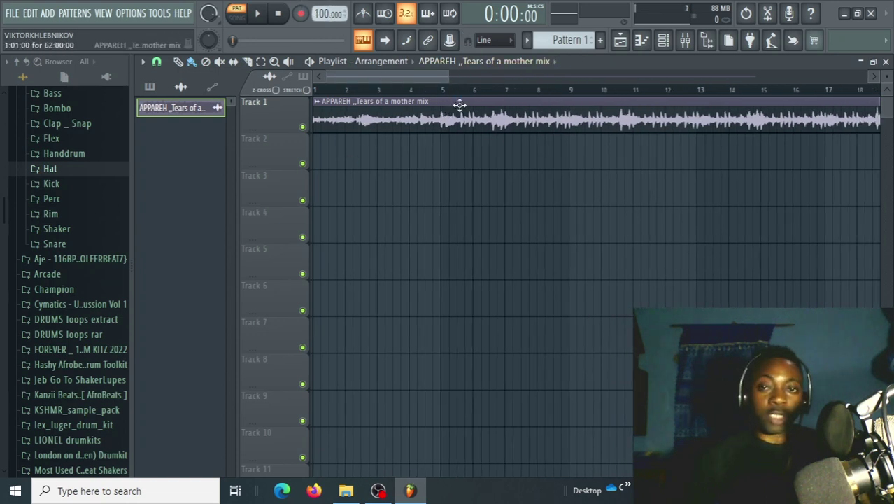
key("F9")
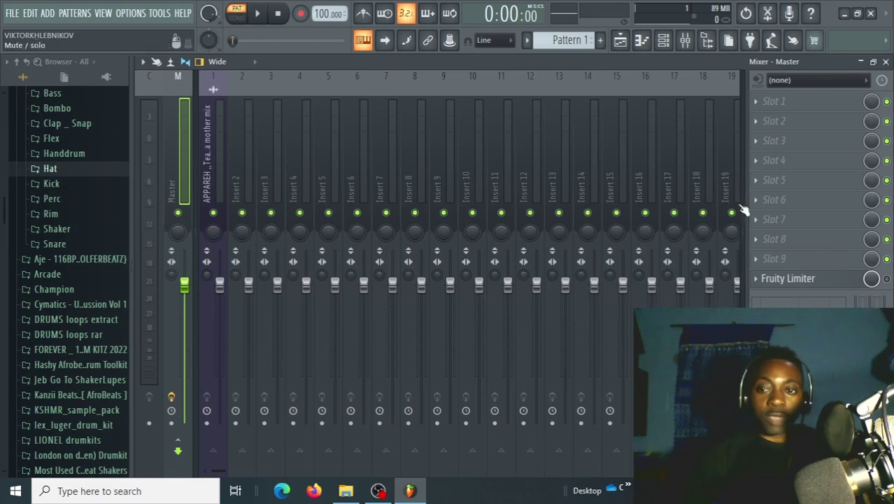
Step: Insert Maximus into the master's Slot 1 and move its window up slightly
left_click(758, 110)
mouse_move(804, 135)
left_click(383, 161)
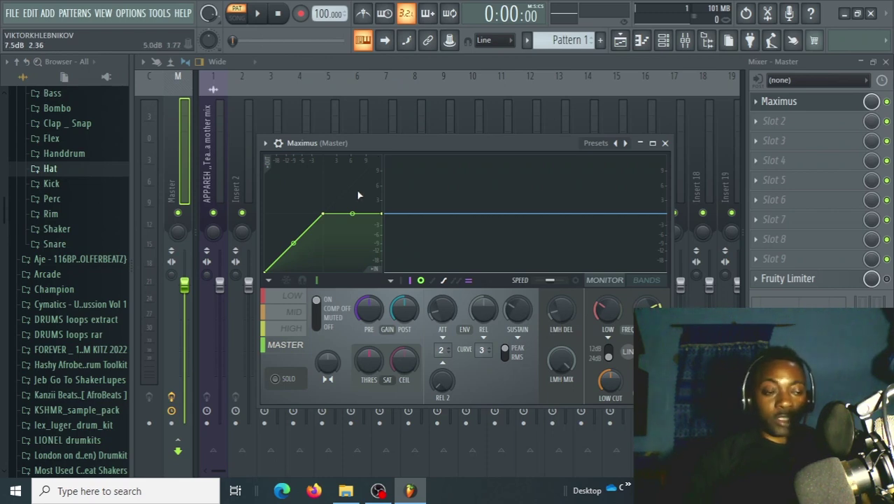
left_click_drag(420, 282, 422, 246)
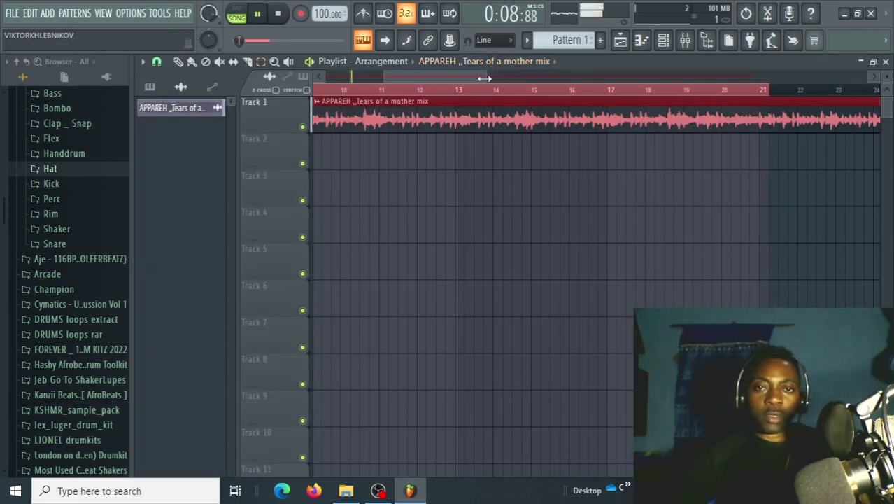
Step: Zoom the playlist to bars 1–31, clear the clip selection, and stop playback in the Mixer
left_click_drag(550, 84, 381, 69)
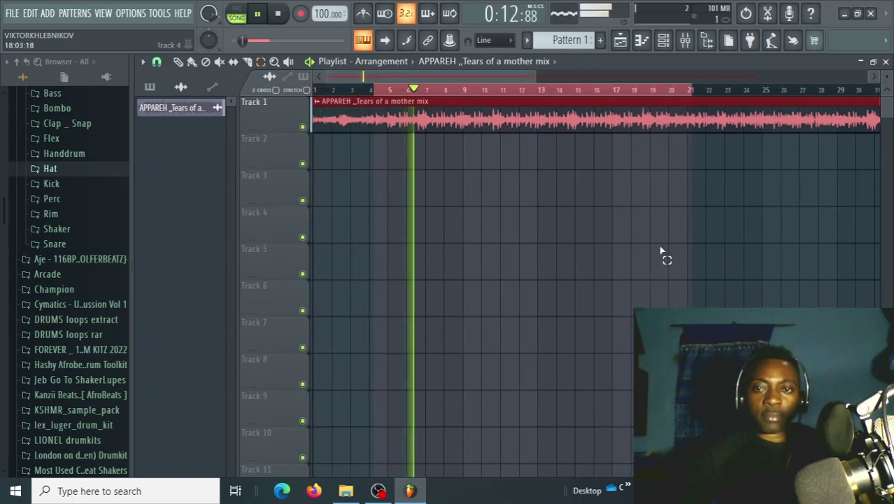
left_click(384, 94)
left_click_drag(385, 94, 853, 241)
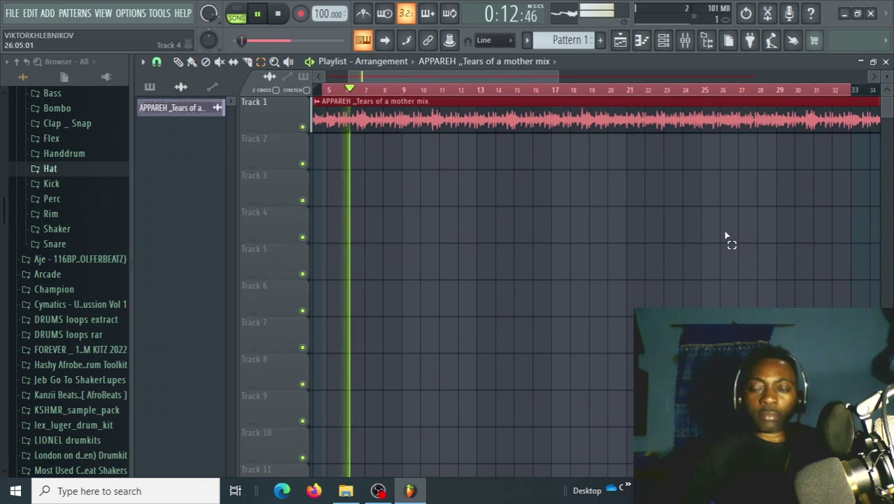
left_click(709, 267)
left_click(685, 40)
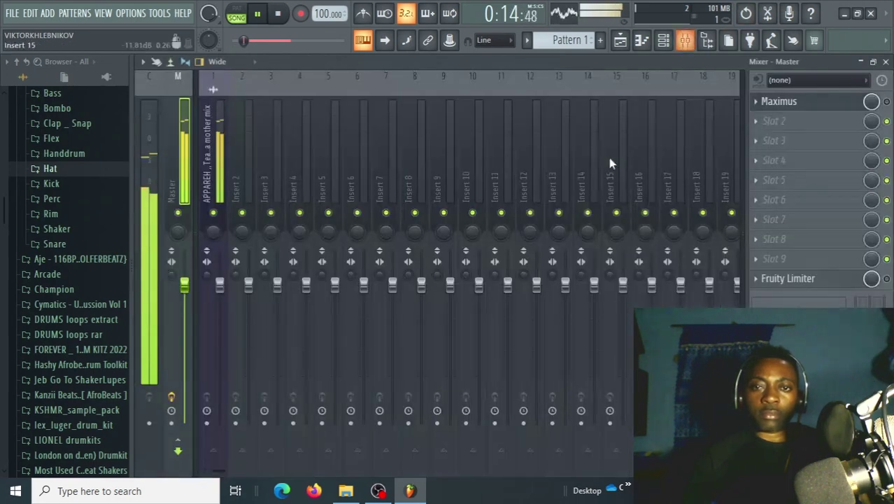
key("space")
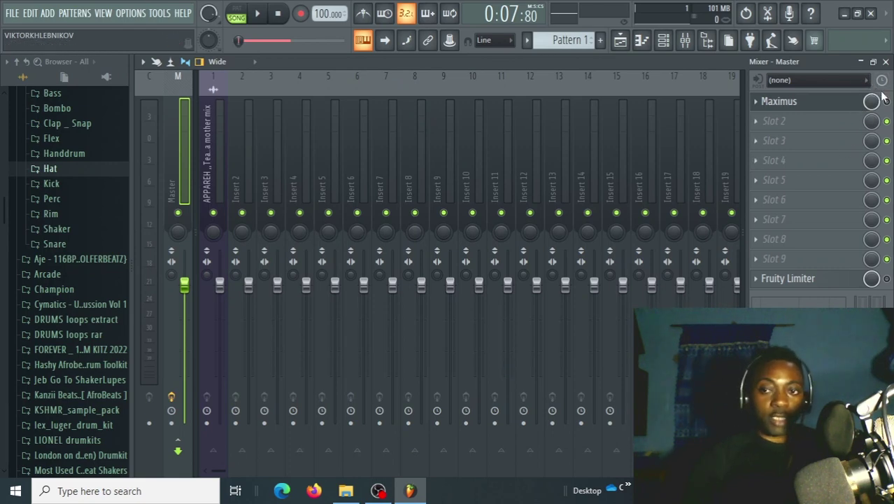
Step: Open Maximus on the master, play the mix through it, and reveal its detailed settings
left_click(805, 102)
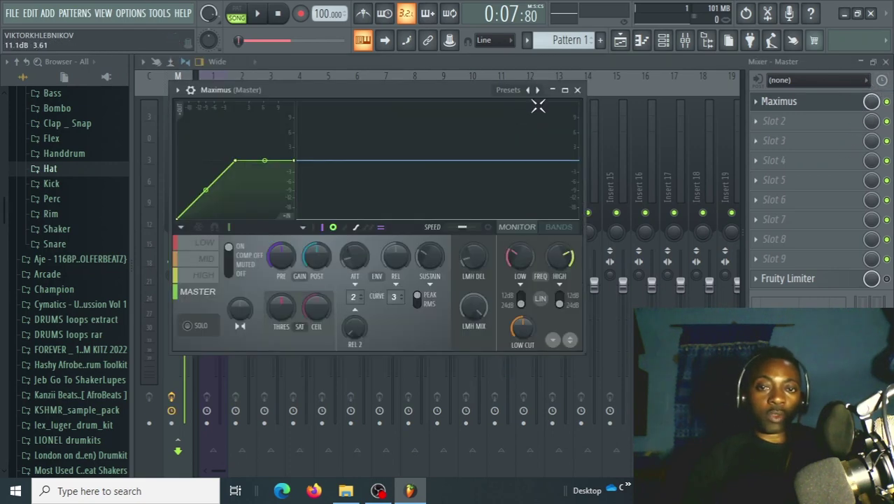
key("space")
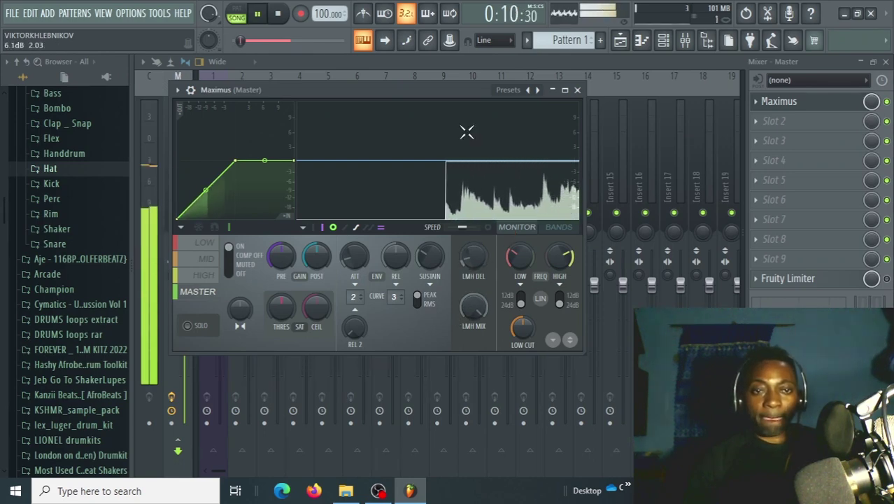
left_click_drag(463, 89, 505, 97)
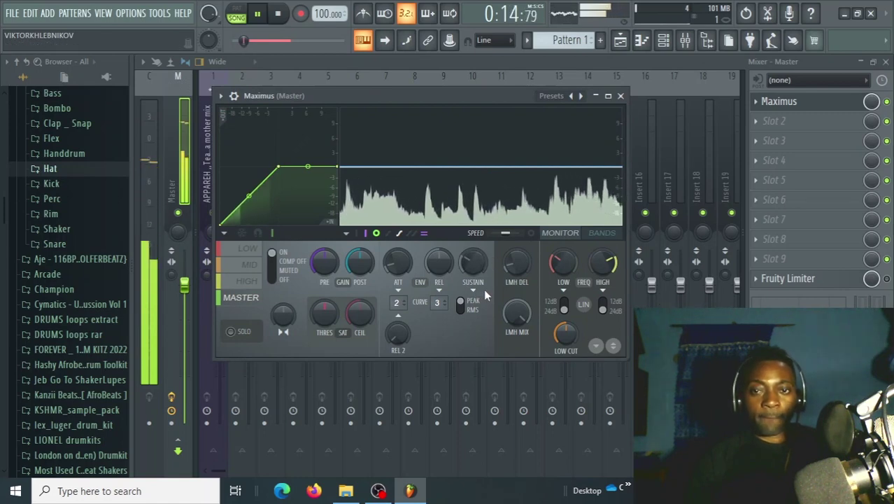
key("space")
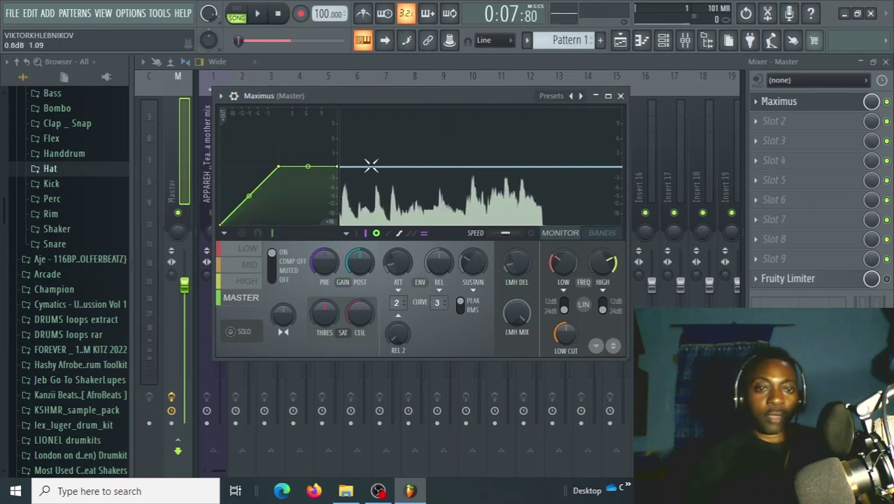
key("space")
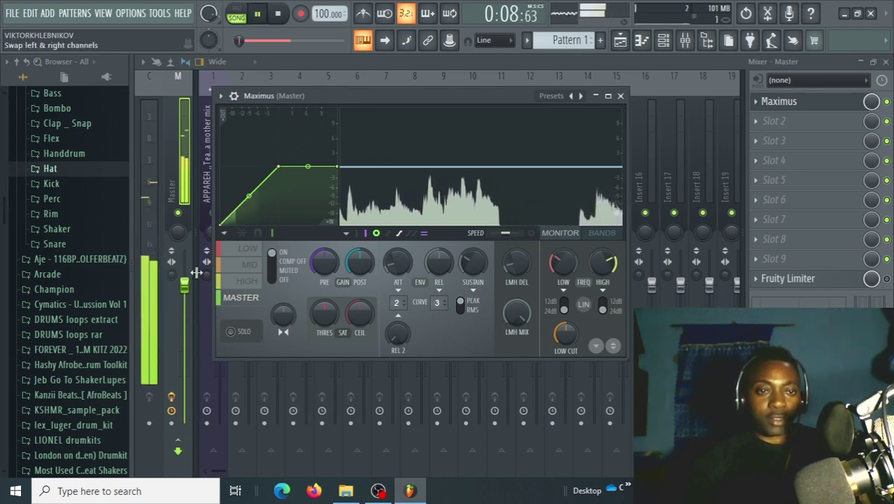
left_click(233, 96)
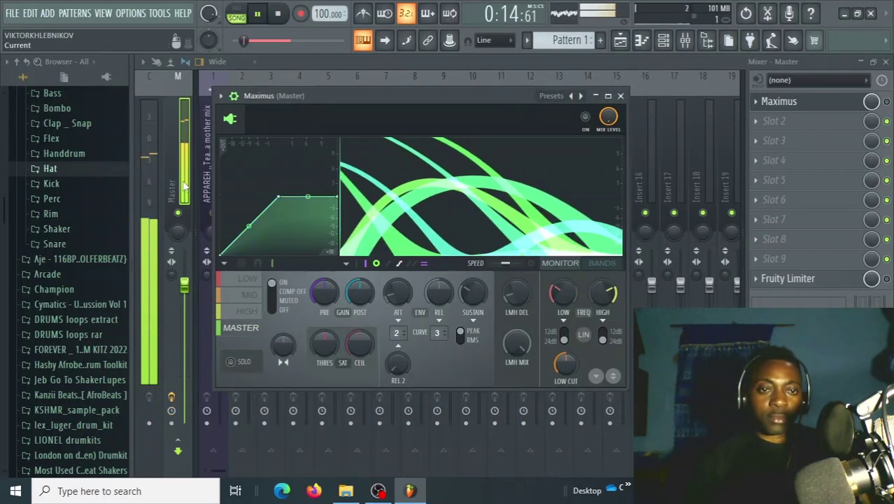
key("space")
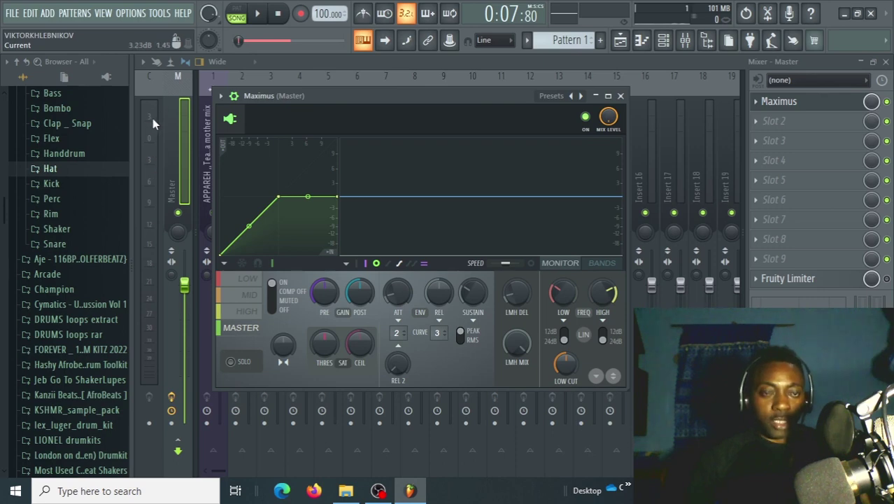
Step: Reposition the Maximus window over the mixer
left_click_drag(429, 96, 477, 102)
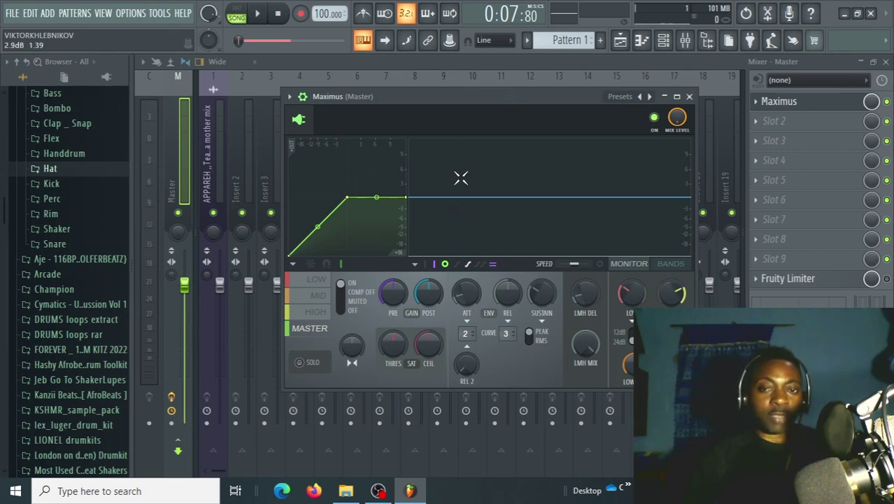
left_click_drag(508, 97, 440, 100)
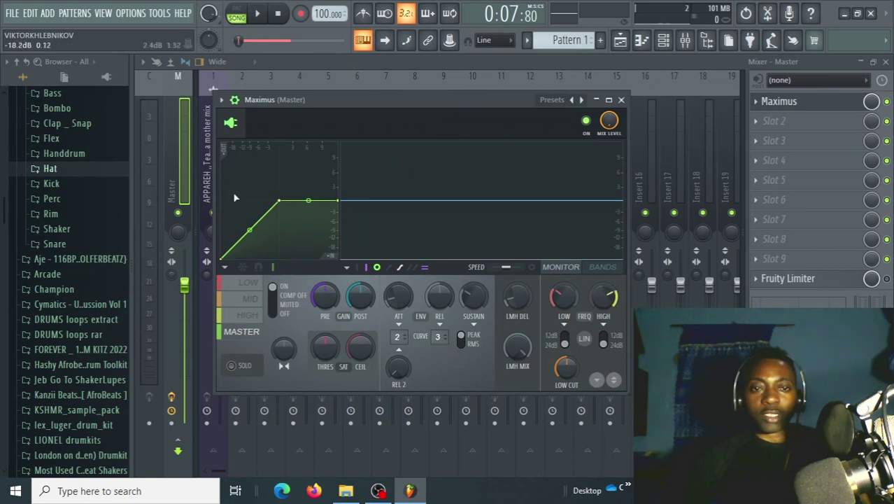
left_click_drag(340, 204, 400, 225)
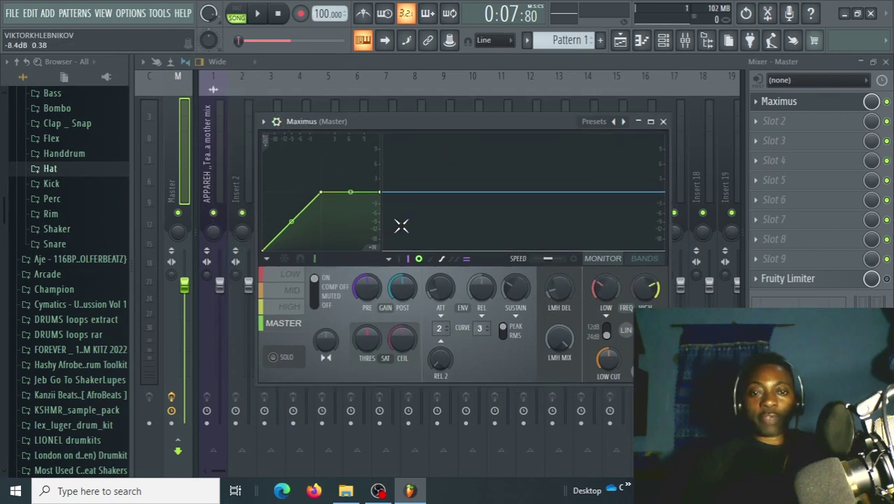
Step: Show Maximus's BANDS view with the output spectrogram enabled, then preview the mix
left_click(651, 263)
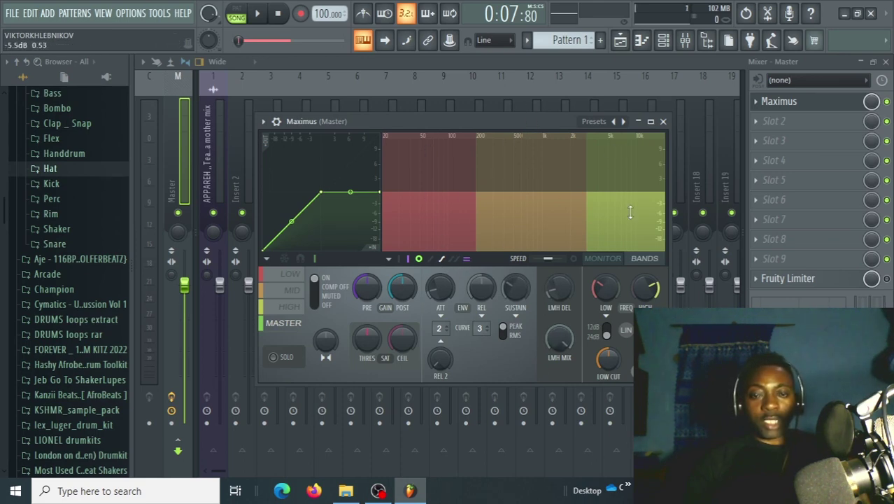
left_click(575, 259)
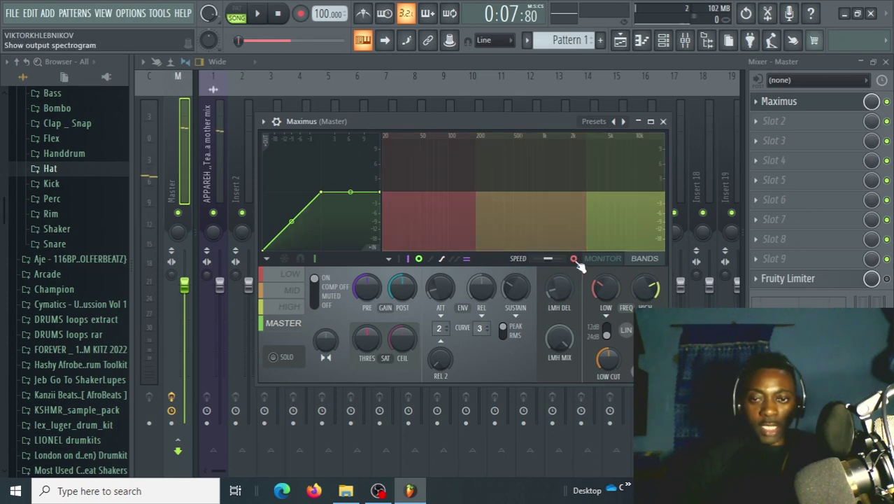
key("space")
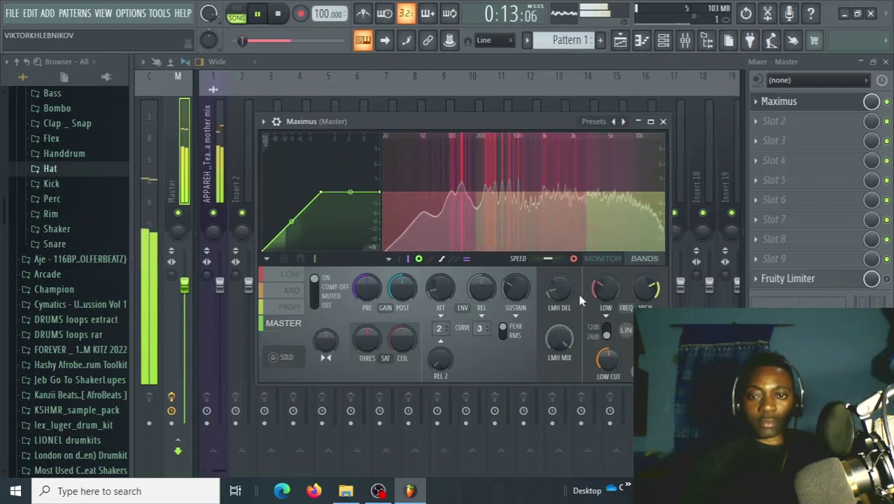
key("space")
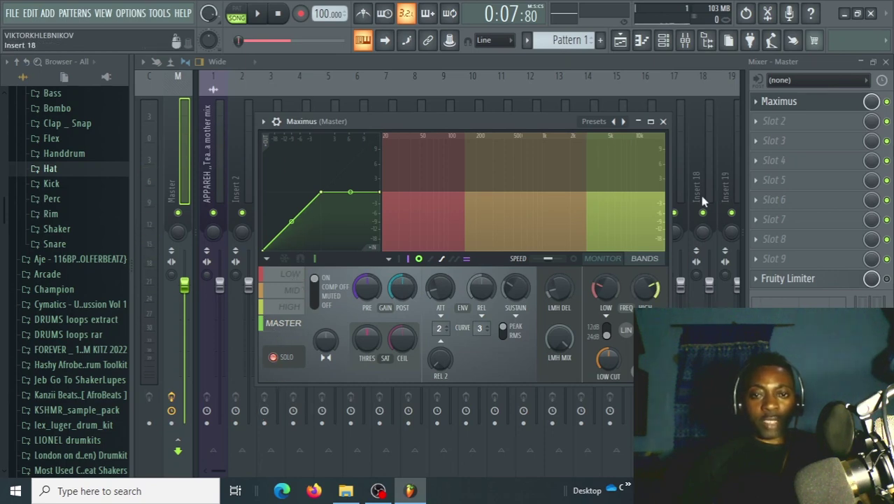
Step: Audition the LOW band and lower its crossover frequency slightly
left_click(296, 276)
key("space")
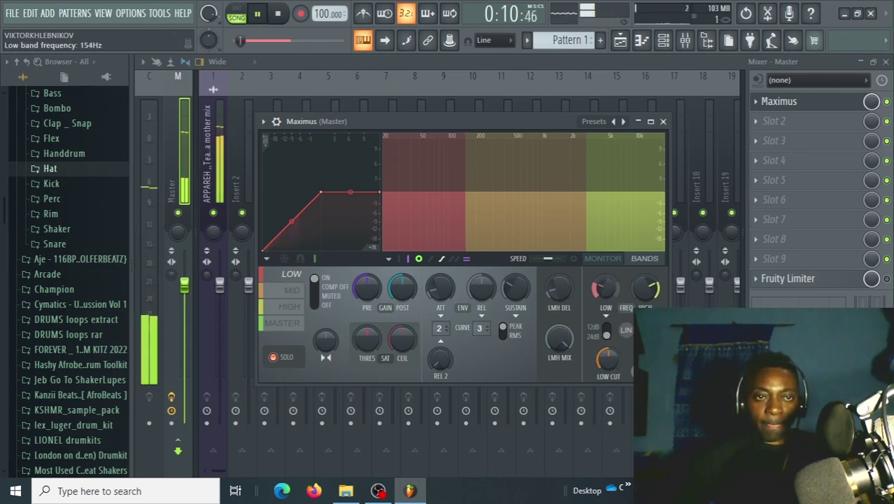
left_click_drag(605, 289, 606, 289)
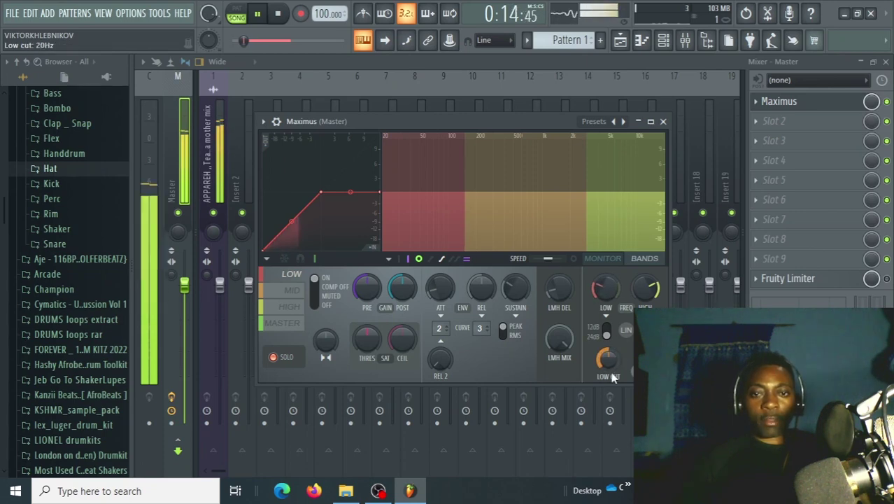
key("space")
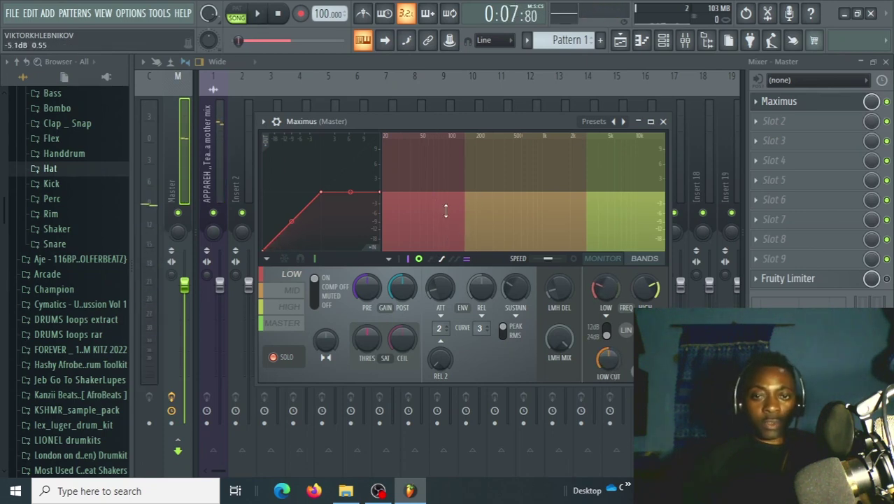
Step: Select the MID band and raise the high-band crossover to 3403Hz while listening
left_click(294, 290)
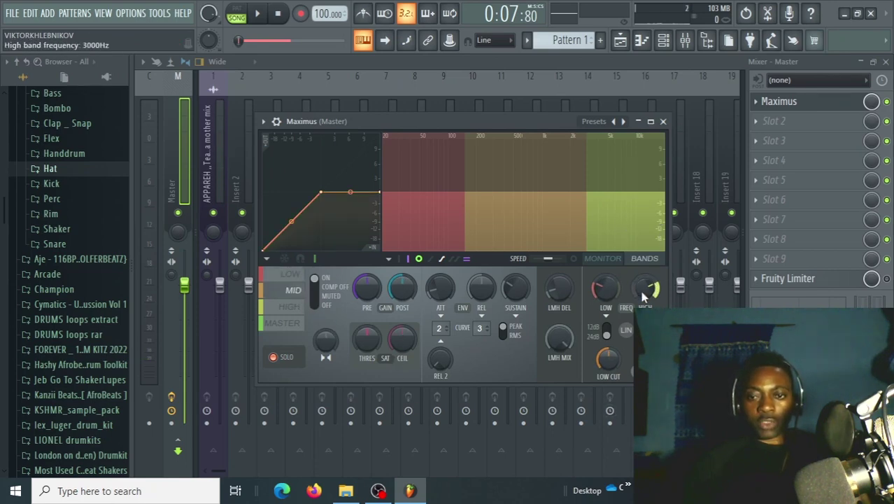
key("space")
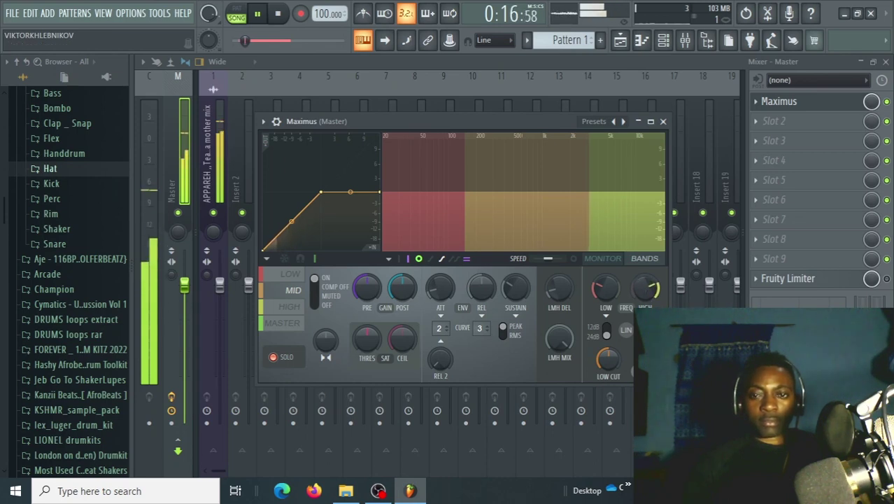
left_click_drag(647, 294, 648, 288)
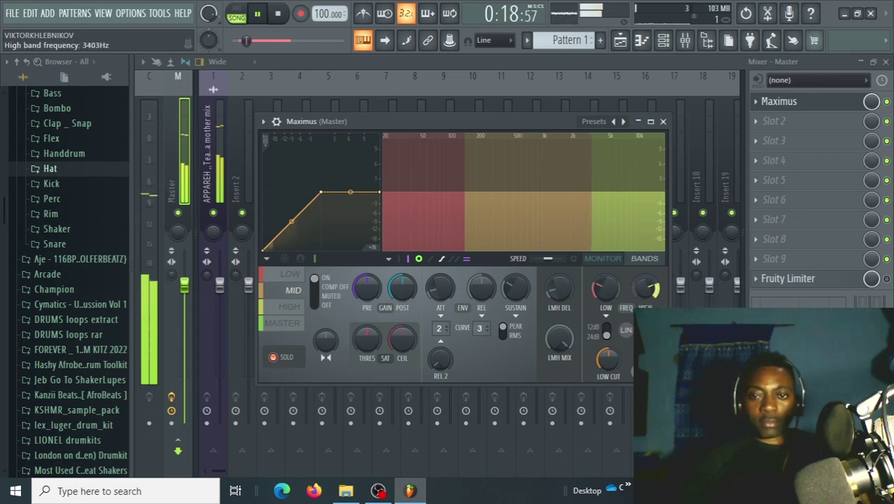
key("space")
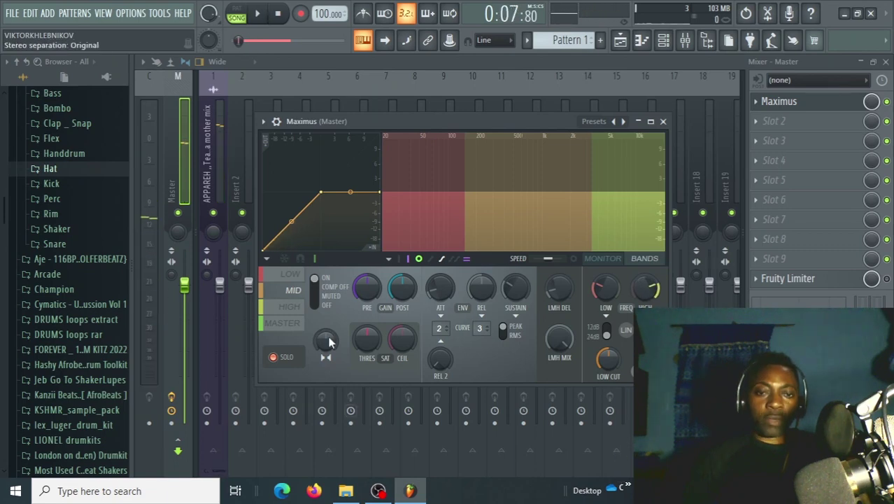
Step: Audition the HIGH band, then reselect the LOW band and play it
left_click(292, 306)
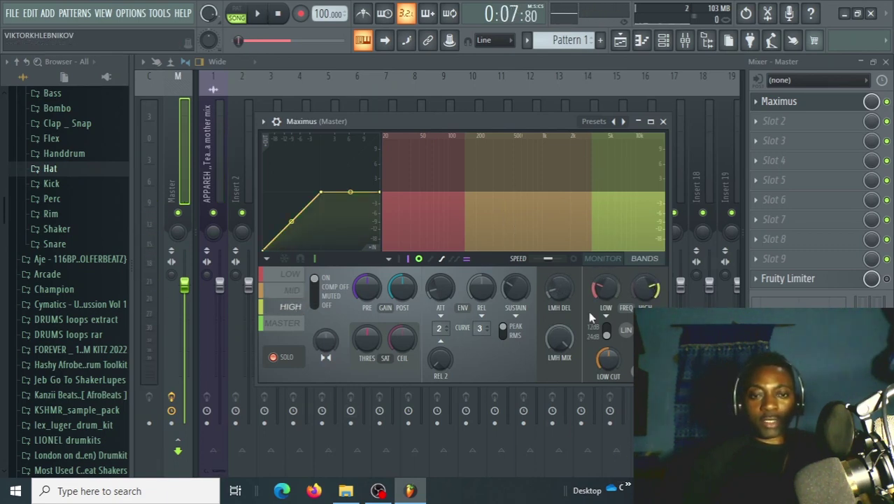
key("space")
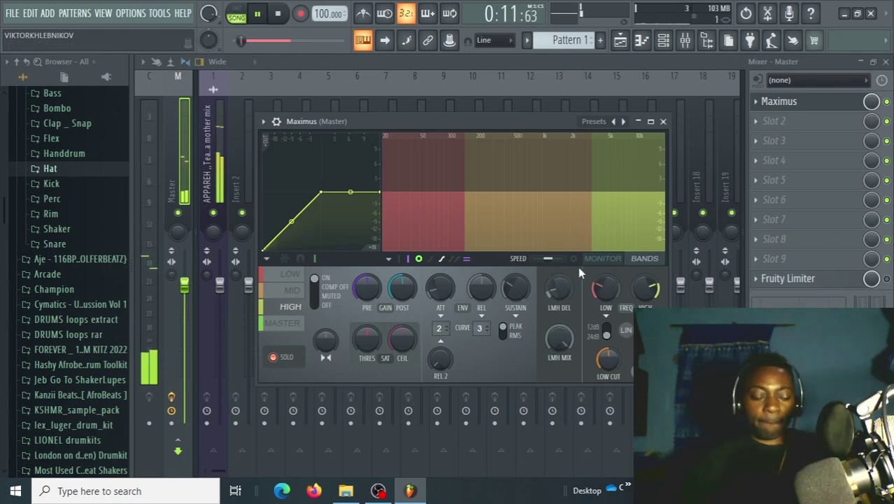
key("space")
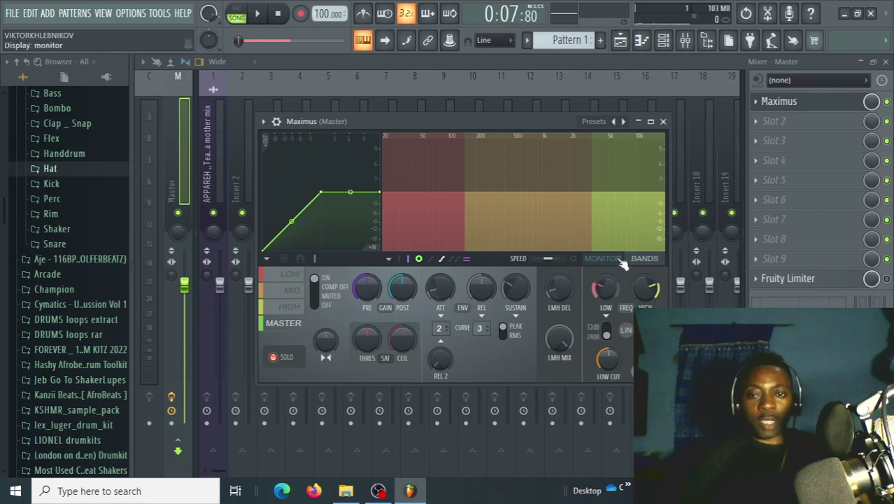
key("space")
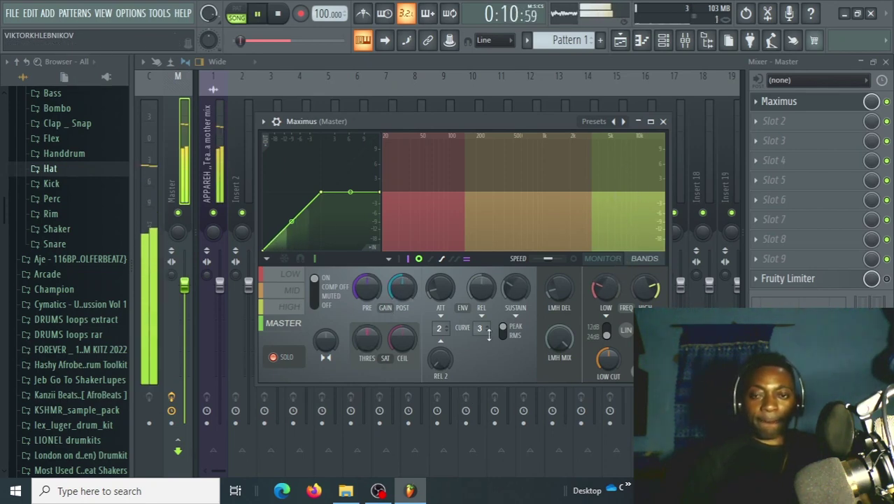
key("space")
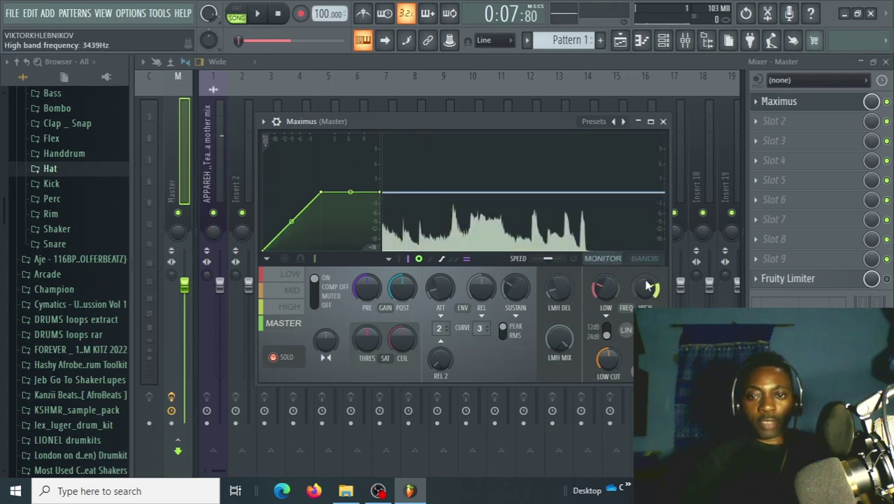
left_click(286, 277)
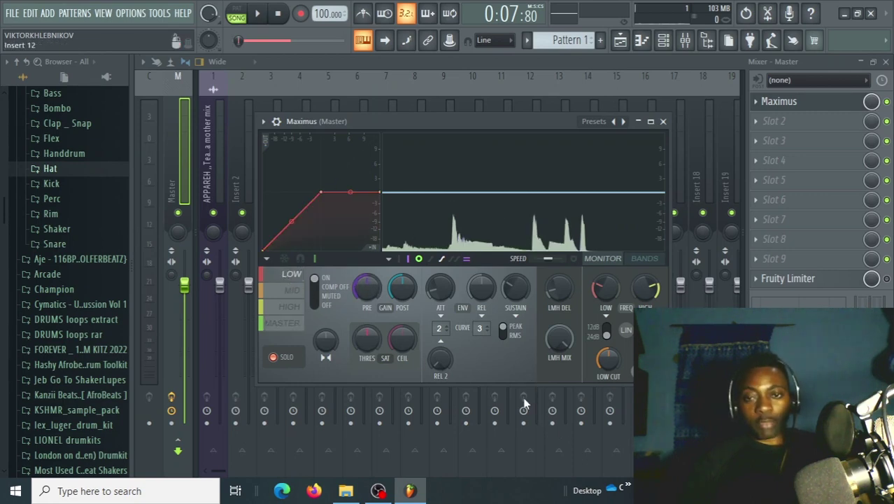
key("space")
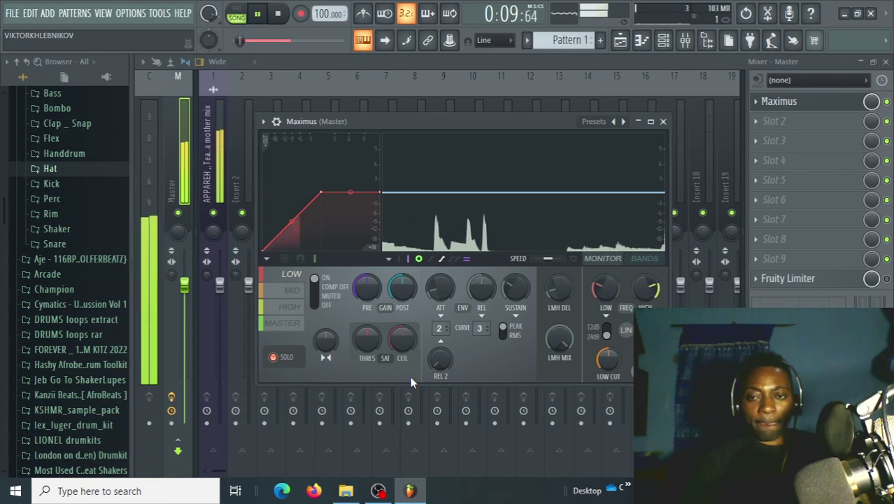
Step: Adjust the low-band knee point down, back up, and slightly right while listening
key("space")
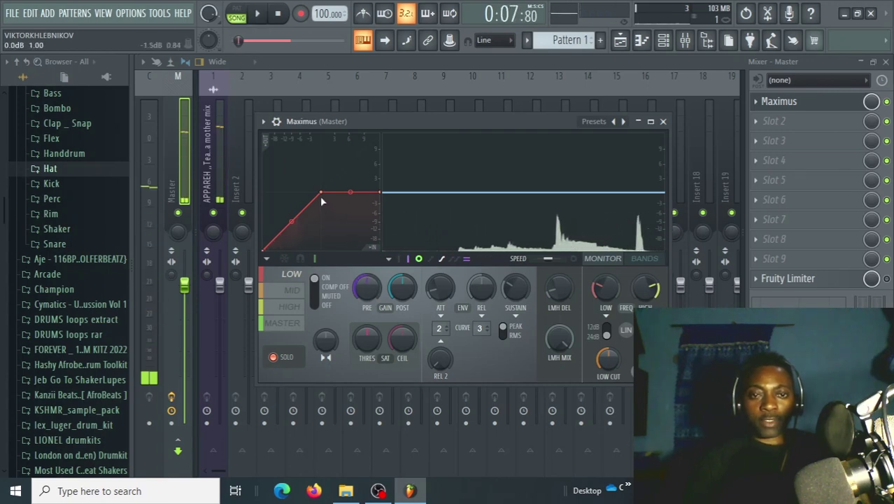
left_click_drag(320, 196, 322, 208)
key("space")
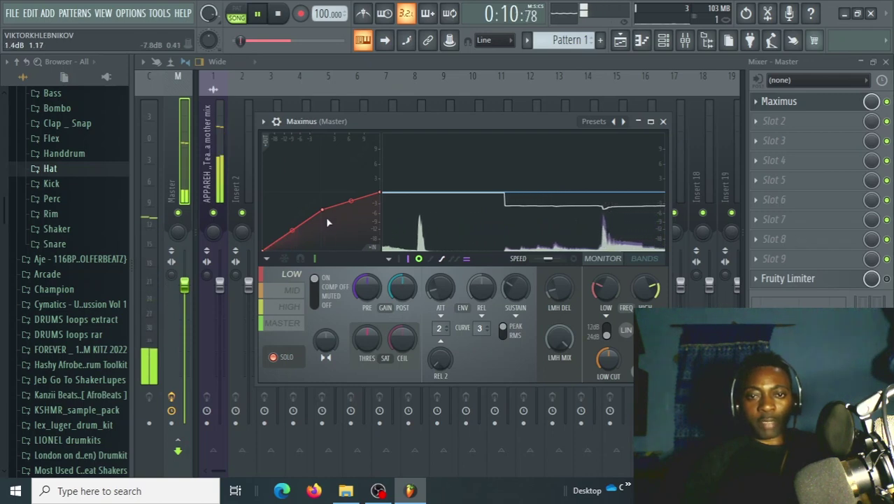
mouse_move(321, 210)
left_mouse_down()
mouse_move(329, 199)
mouse_move(320, 196)
left_mouse_up()
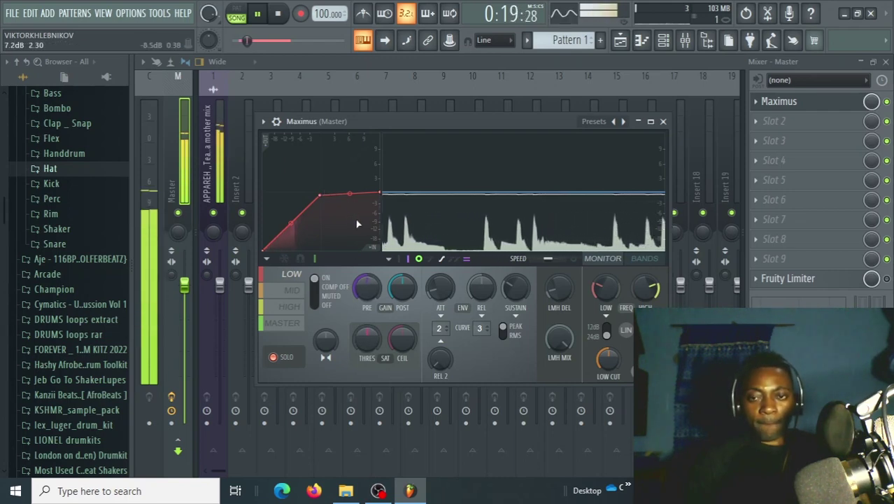
key("space")
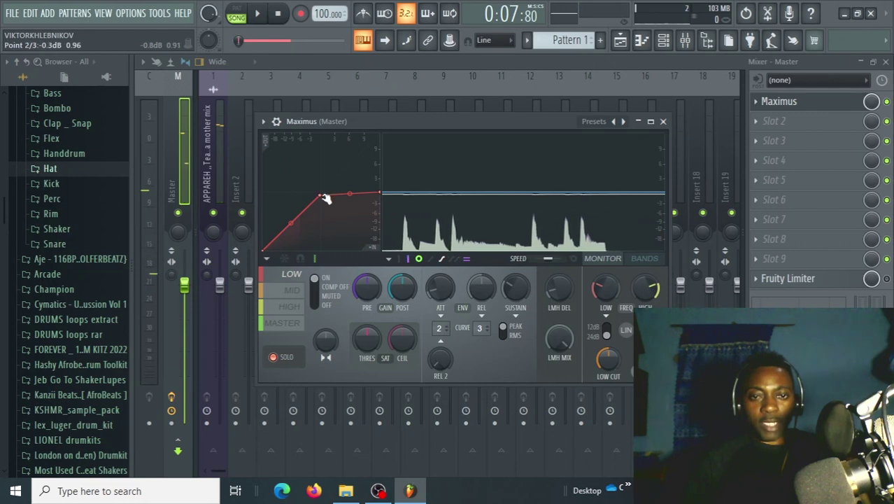
left_click_drag(321, 196, 328, 196)
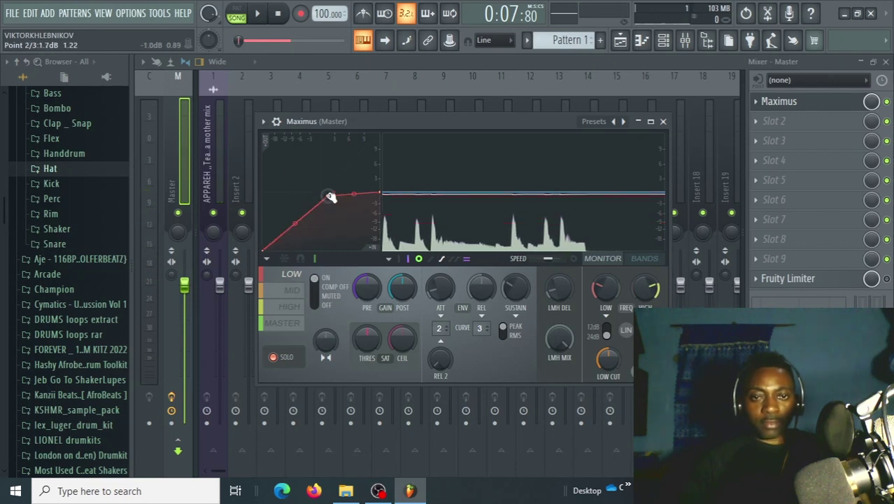
key("space")
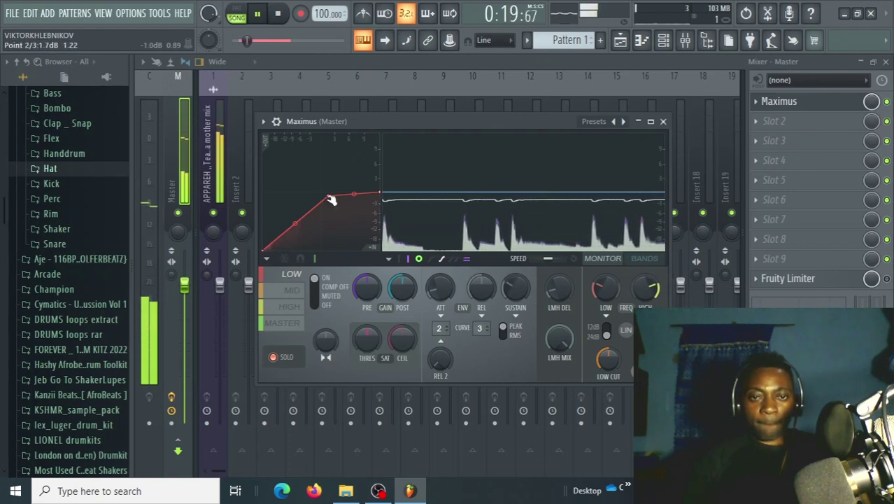
Step: Lower the second curve point and the end point about -2 dB, then stop playback
mouse_move(331, 201)
left_mouse_down()
mouse_move(331, 215)
mouse_move(326, 204)
left_mouse_up()
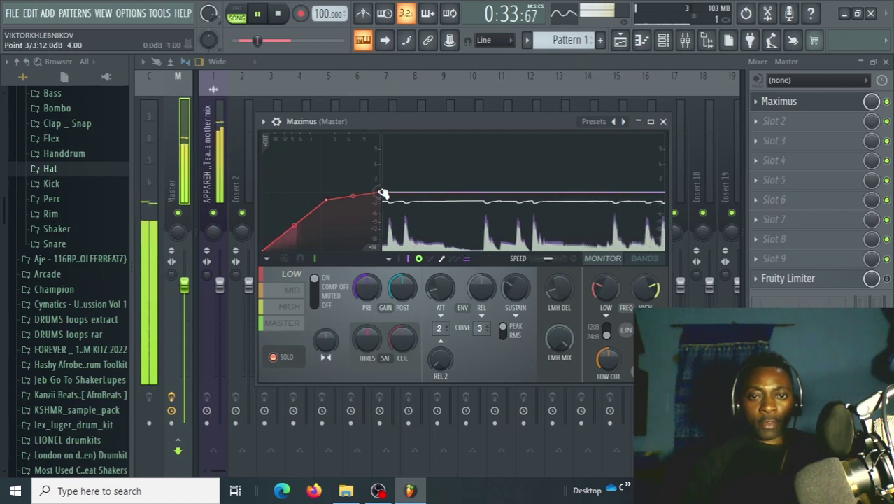
left_click_drag(383, 194, 374, 201)
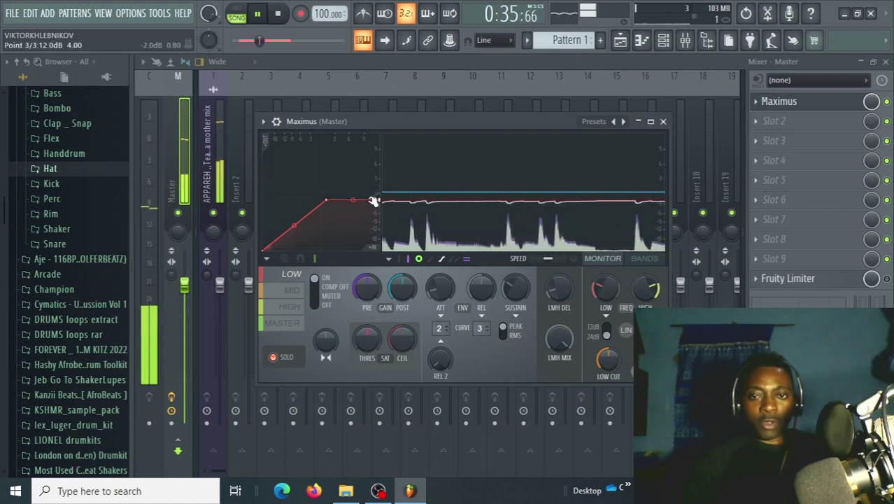
mouse_move(414, 492)
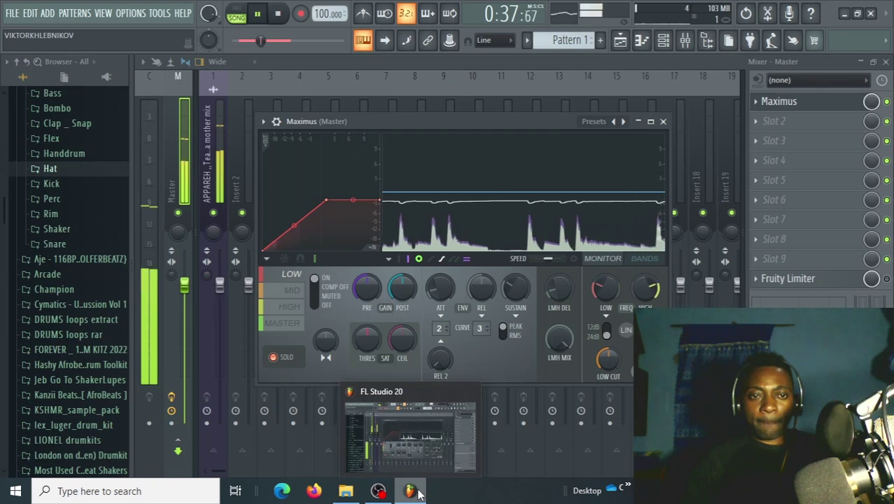
key("space")
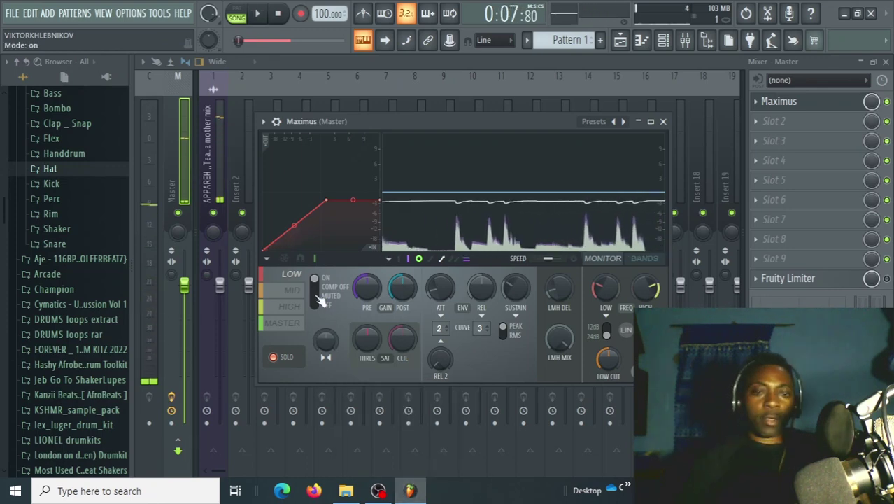
Step: On the MID band, lower the curve's knee point slightly, to about -0.5 dB, during playback
left_click(294, 290)
key("space")
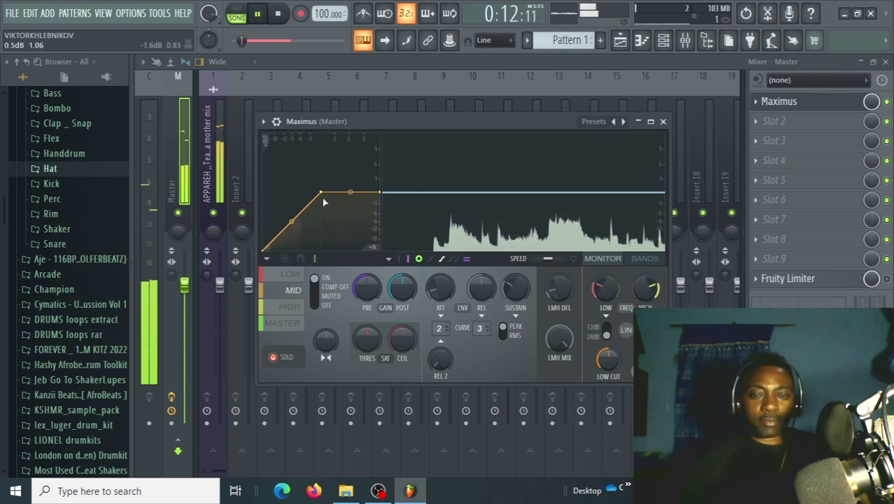
left_click_drag(320, 195, 321, 208)
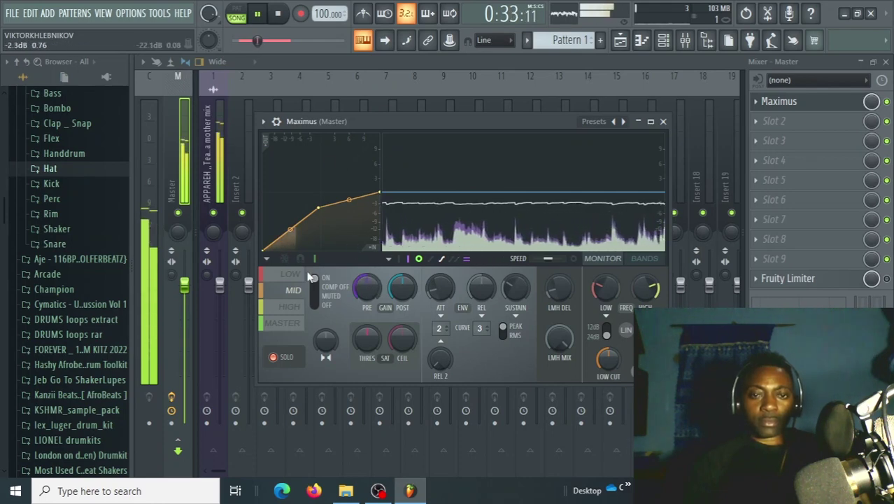
Step: Soften the HIGH band curve's knee by lowering point 2 while auditioning
key("space")
left_click(282, 312)
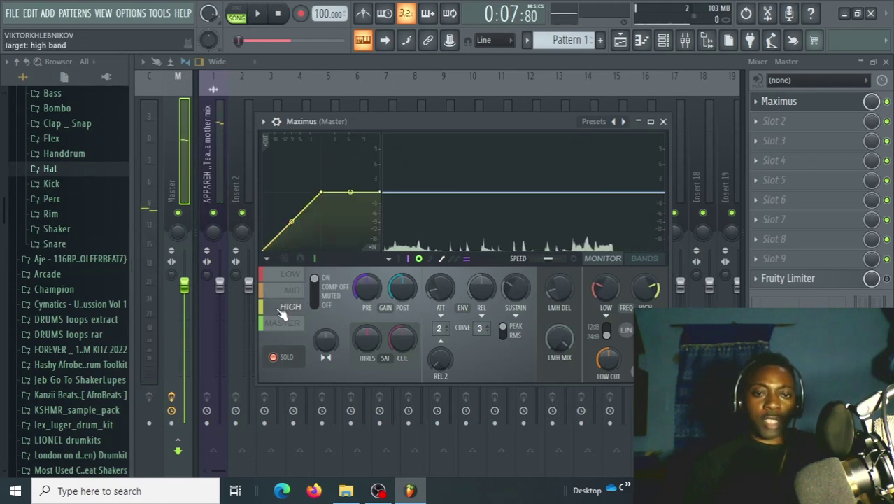
key("space")
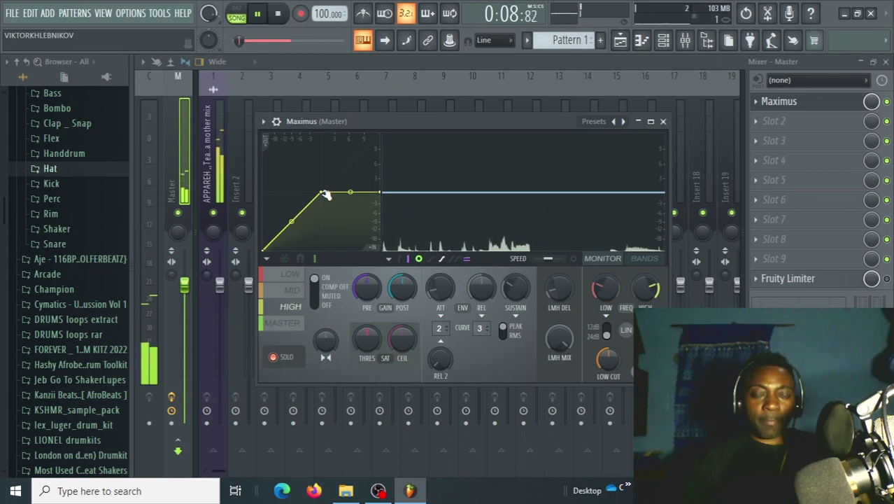
mouse_move(324, 195)
left_mouse_down()
mouse_move(324, 206)
mouse_move(317, 204)
left_mouse_up()
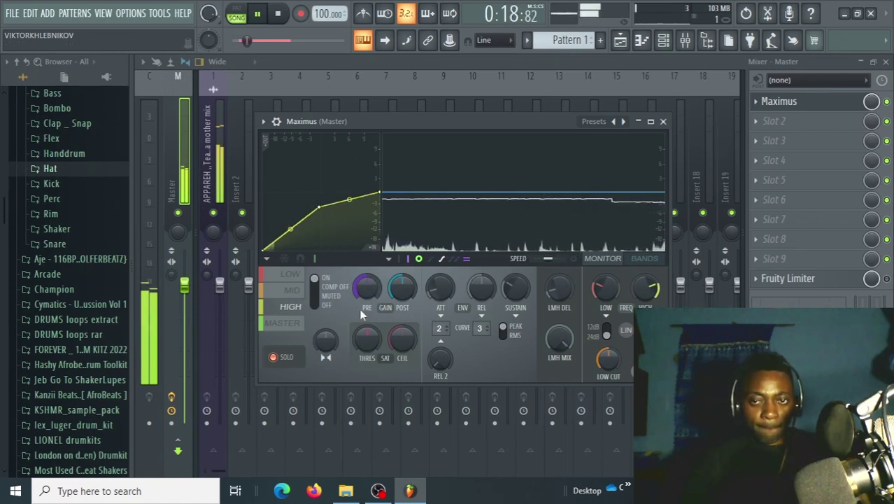
key("space")
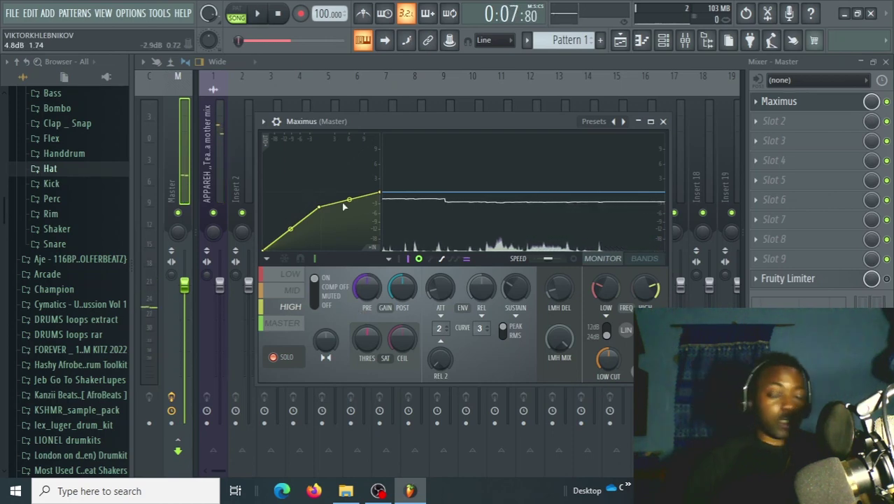
Step: Bring the MASTER band back into view and audition it, ending with playback stopped
left_click(294, 323)
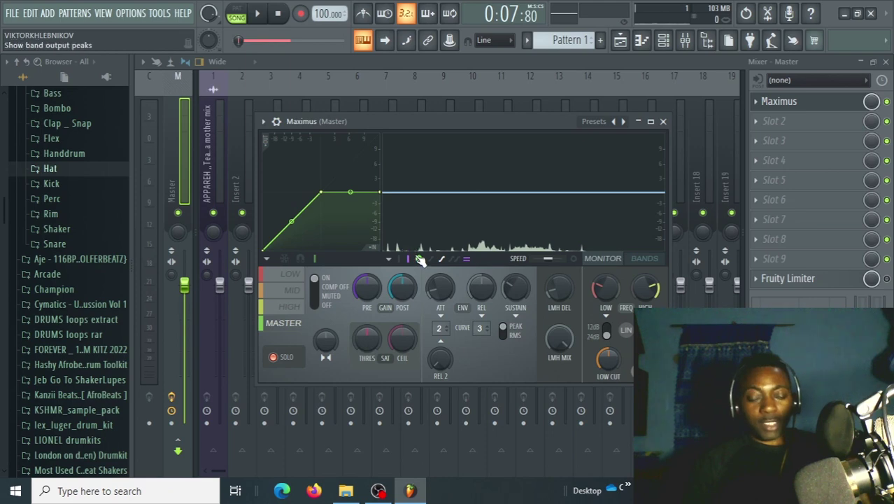
key("space")
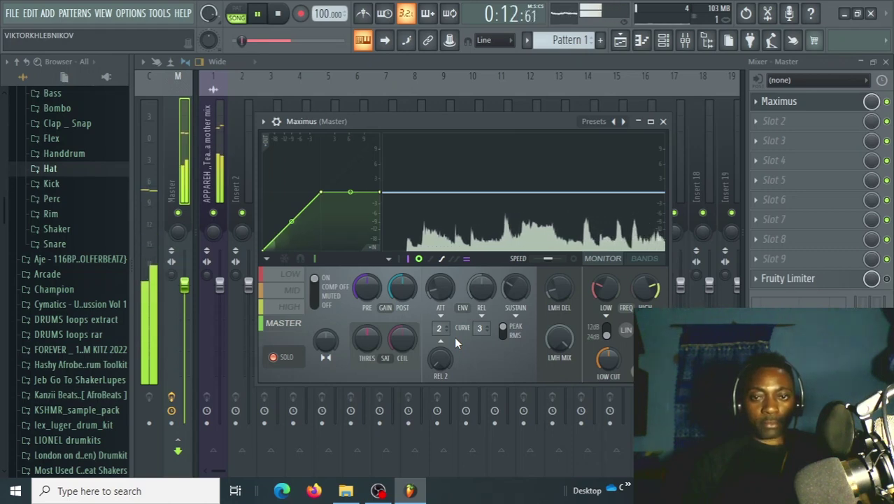
key("space")
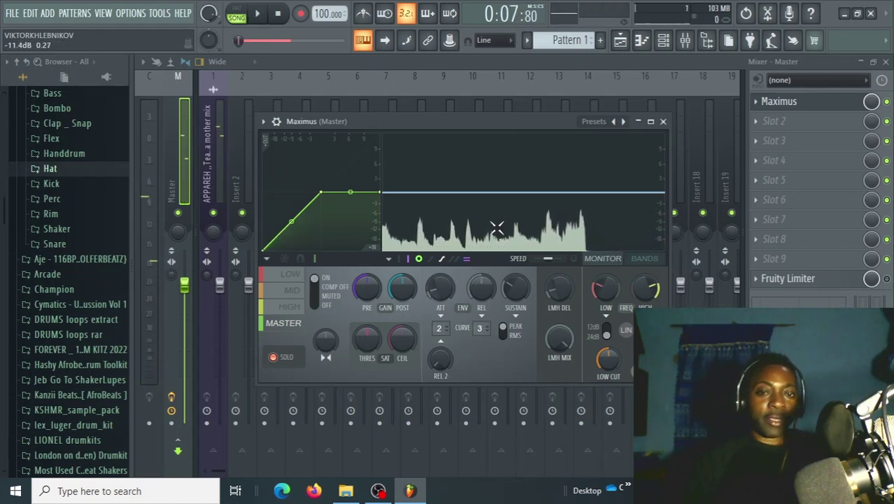
Step: Reset the master PRE gain to 0 dB and turn LOW, MID and HIGH PRE gains fully down
right_click(363, 285)
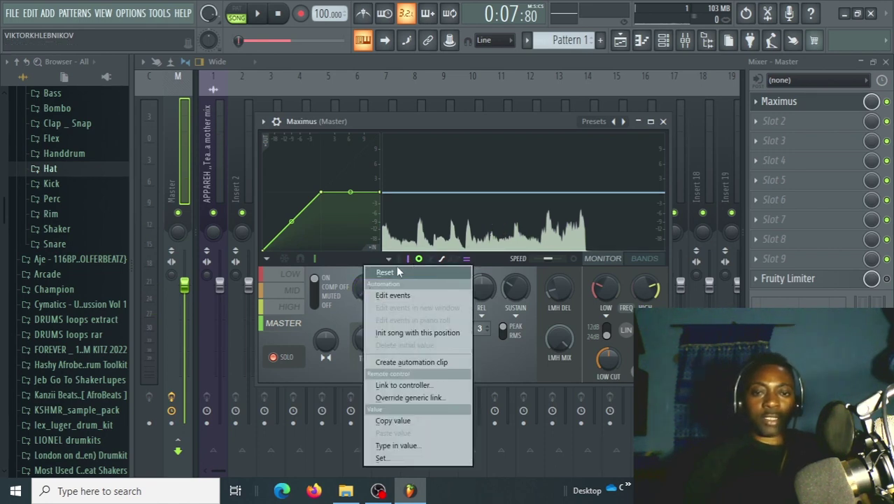
left_click(385, 272)
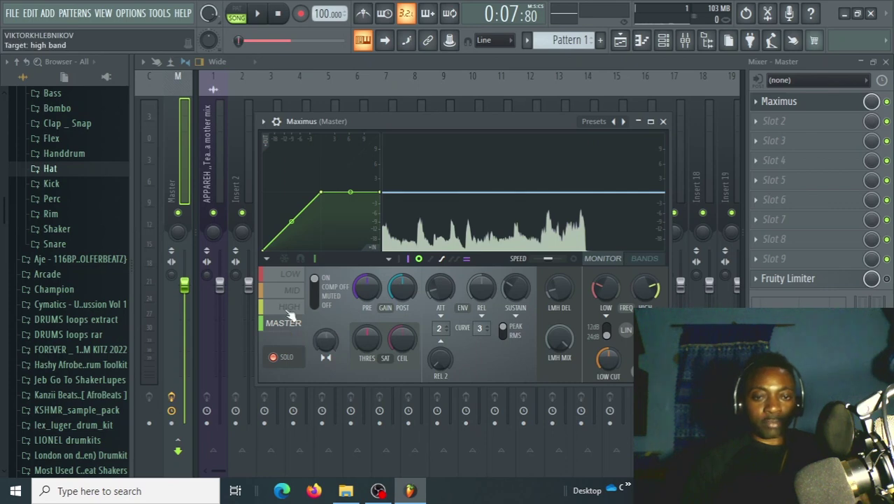
left_click(291, 277)
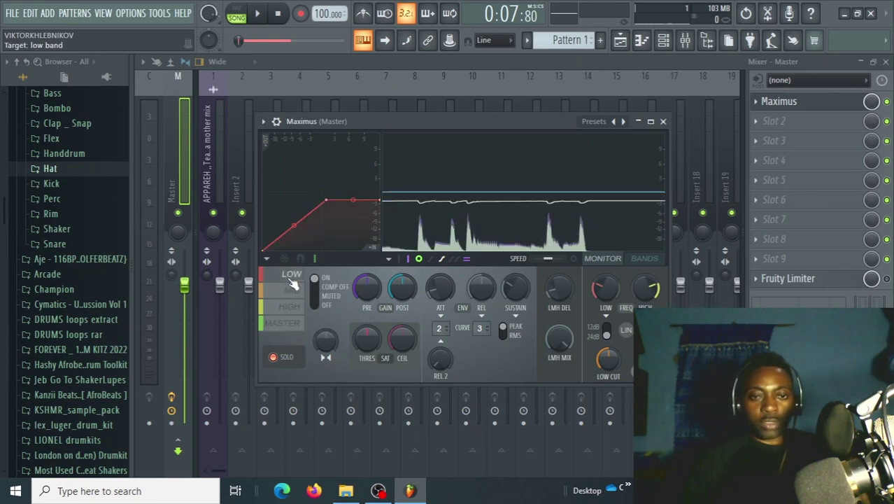
left_click_drag(377, 282, 377, 322)
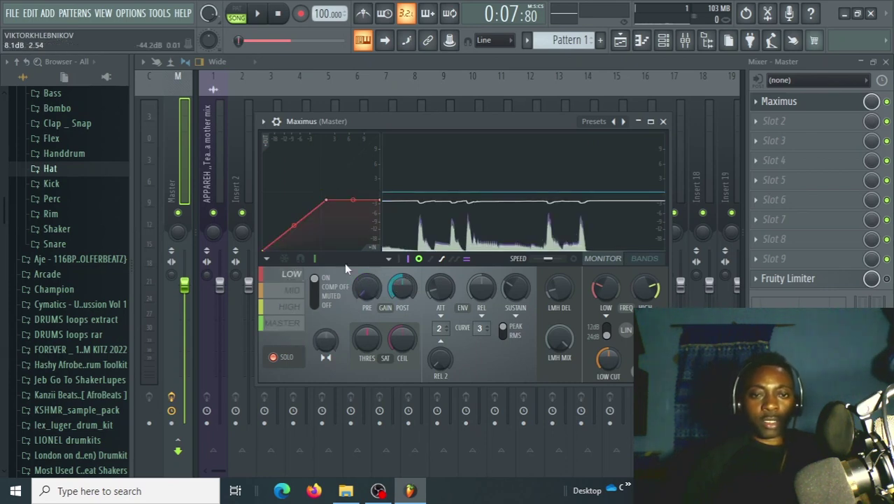
left_click(305, 292)
left_click_drag(374, 292, 374, 336)
left_click(292, 313)
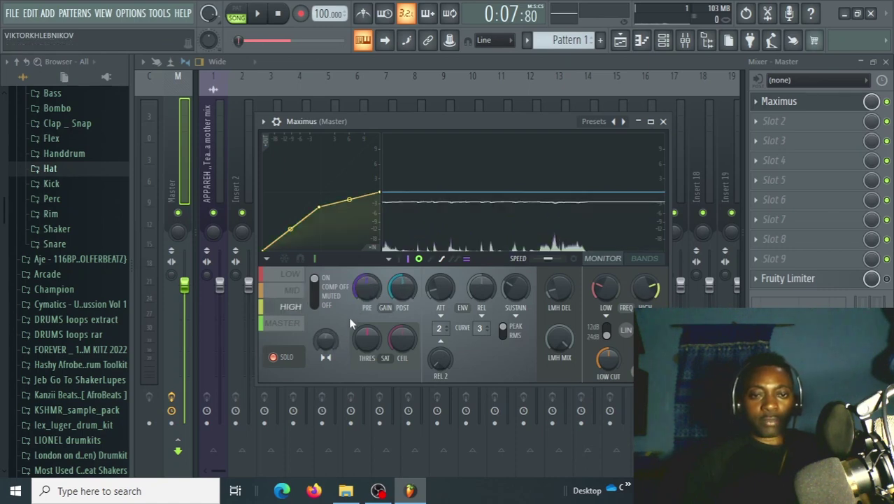
left_click_drag(369, 288, 370, 336)
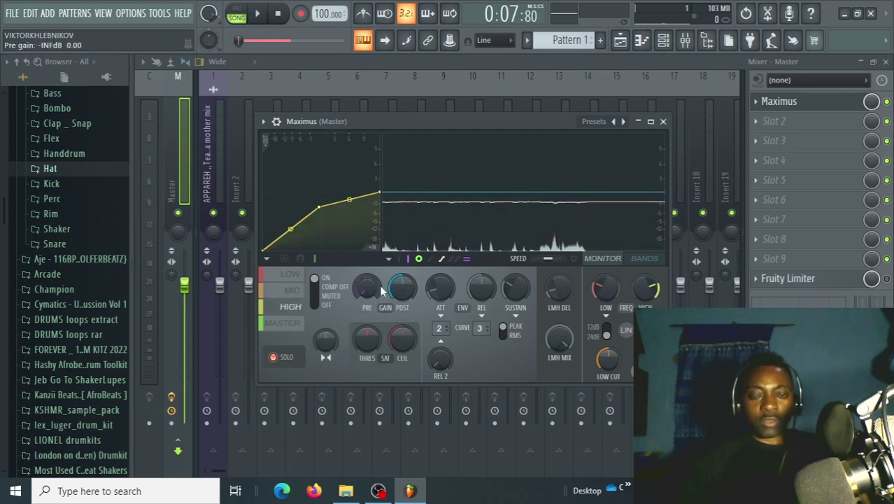
Step: Raise the LOW band's PRE gain to 5.3 dB while auditioning the mix
key("space")
key("space")
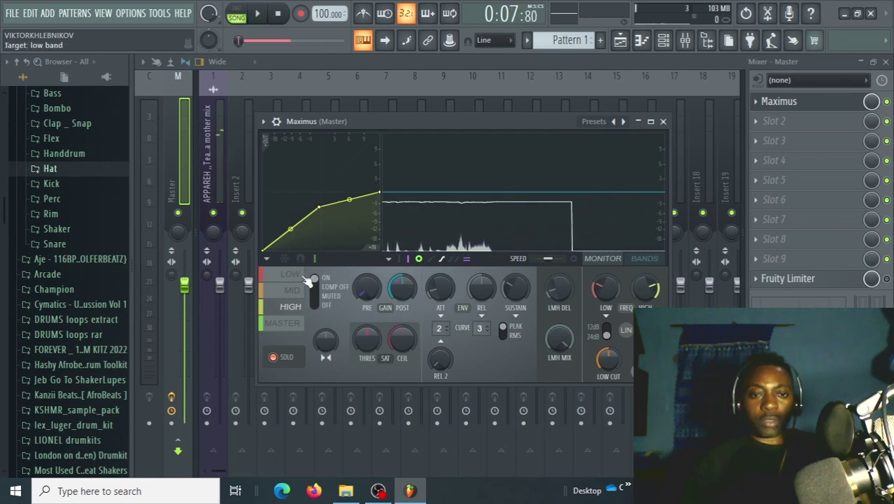
left_click(292, 274)
mouse_move(367, 288)
left_mouse_down()
mouse_move(366, 307)
mouse_move(371, 280)
left_mouse_up()
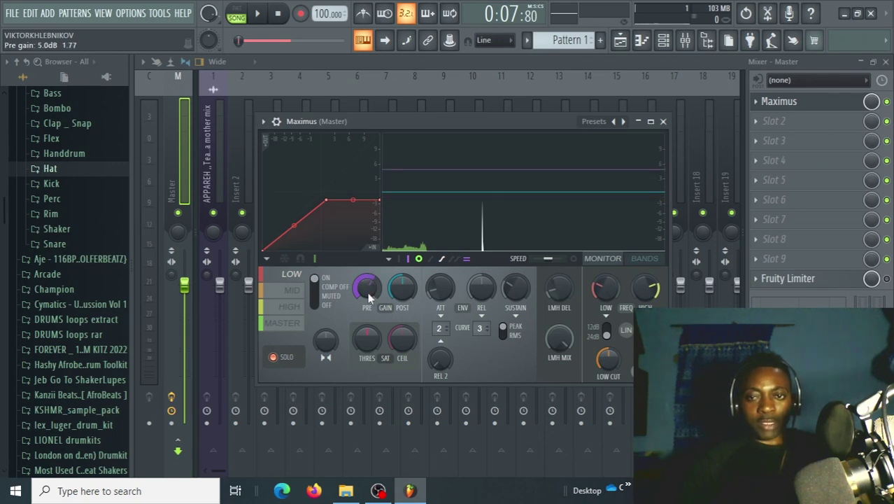
key("space")
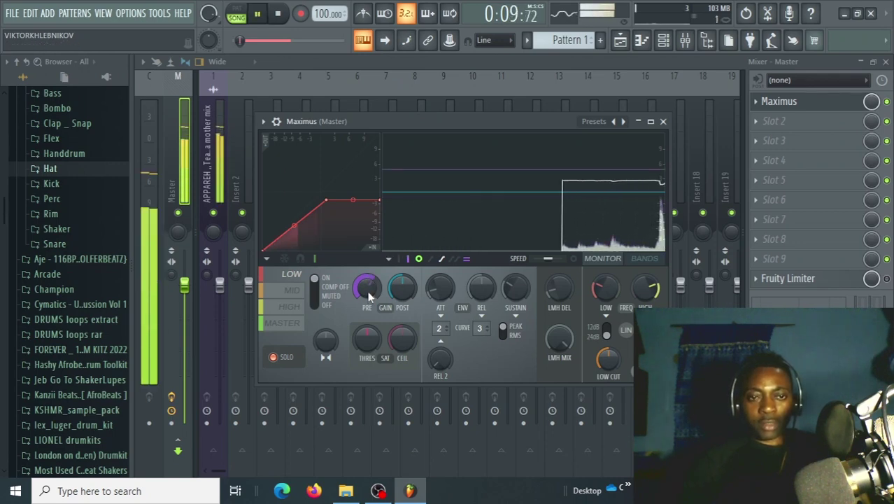
key("space")
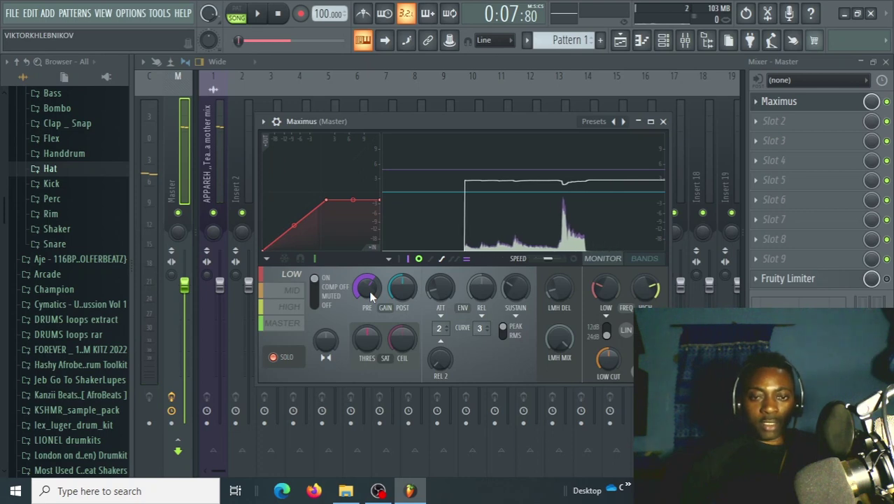
left_click_drag(371, 280, 371, 277)
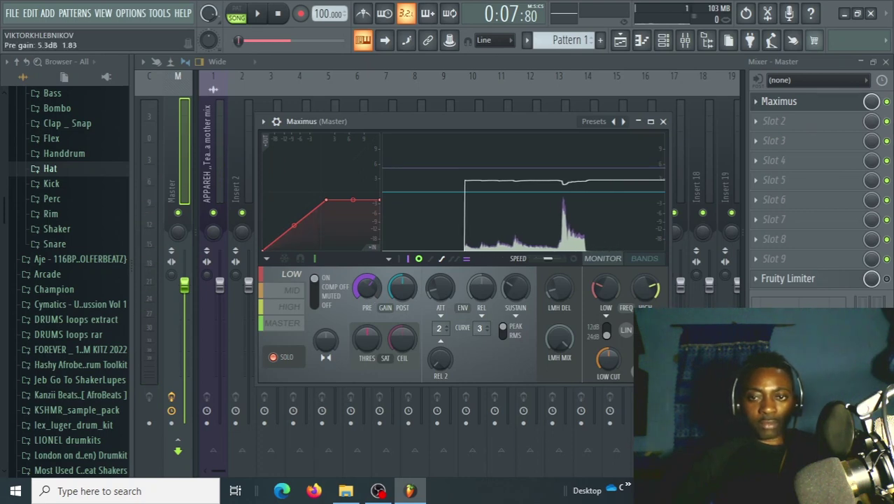
key("space")
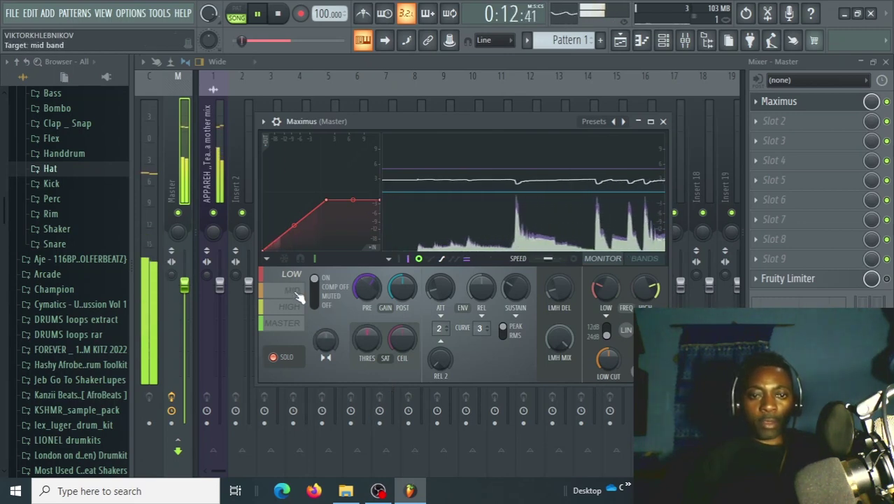
Step: With the LOW band playing, raise the MID band's PRE gain from silence to -22.3 dB
left_click(293, 291)
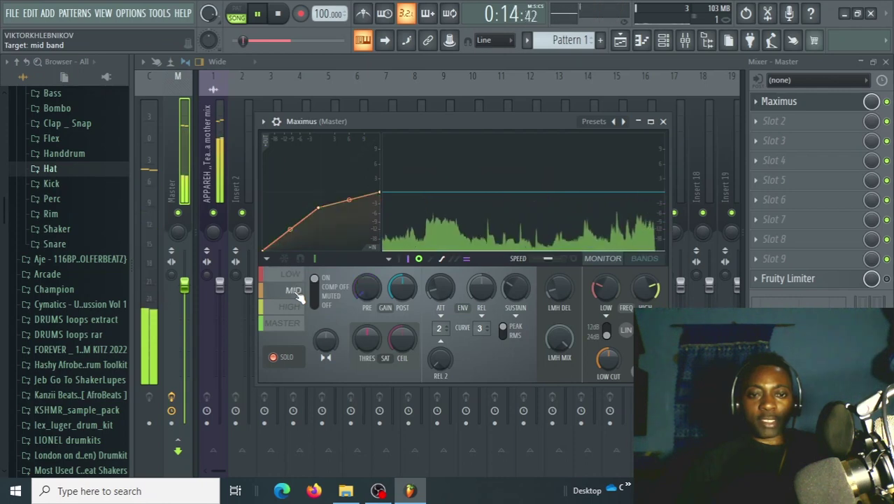
key("space")
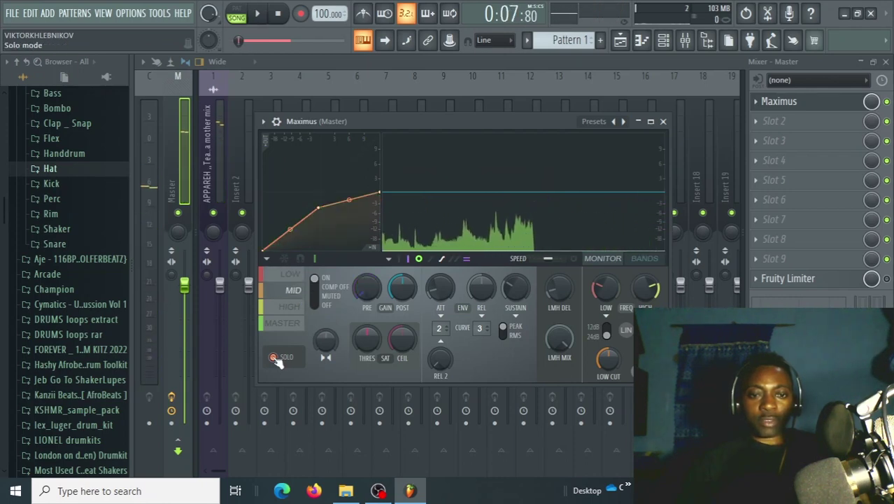
left_click(289, 275)
key("space")
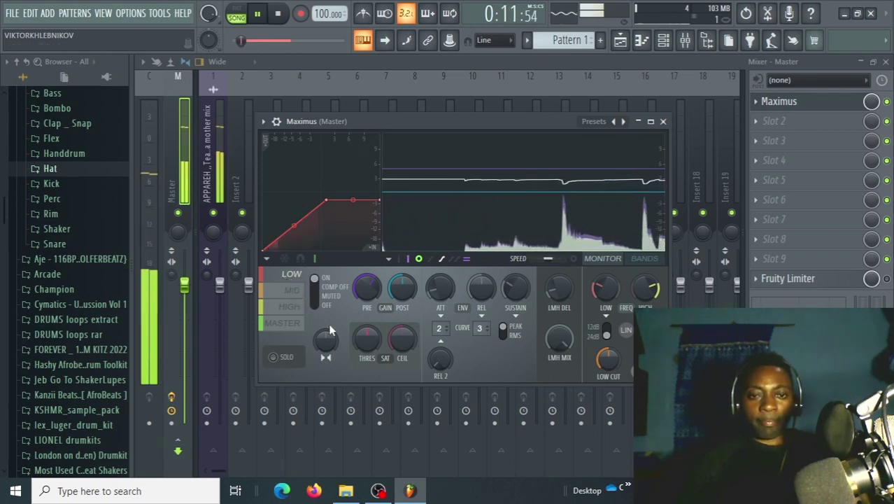
left_click(292, 291)
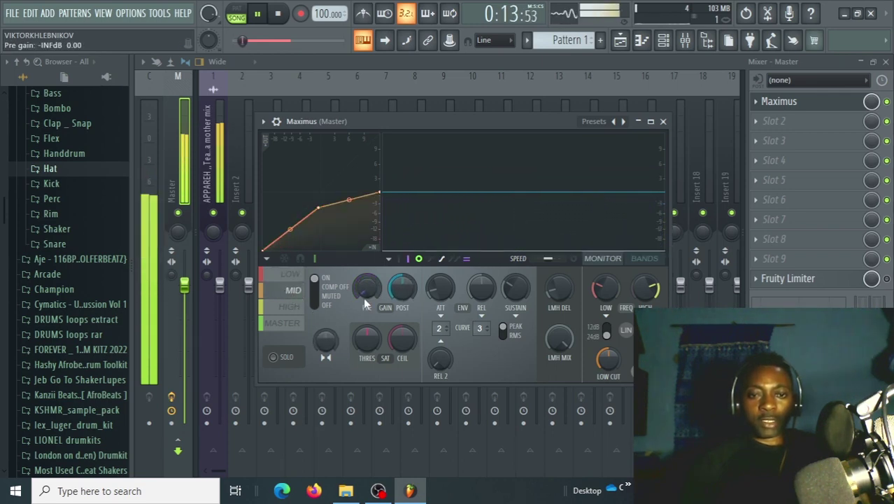
left_click_drag(367, 289, 379, 266)
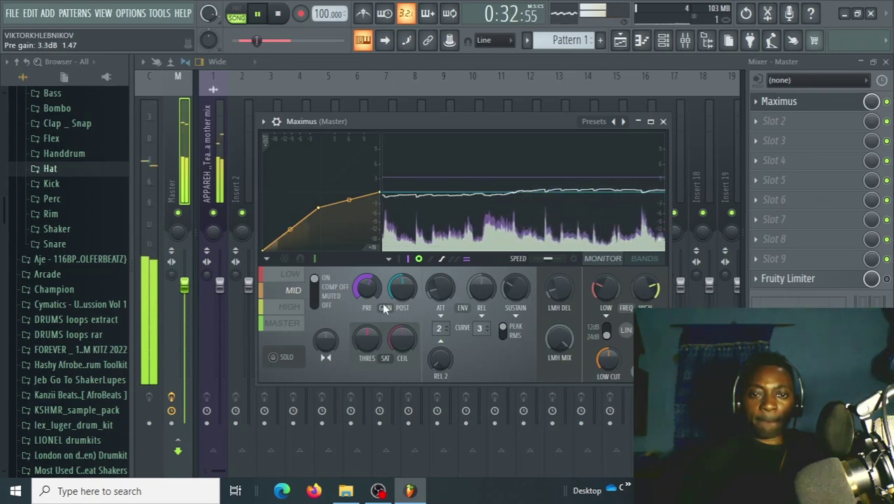
Step: Set the HIGH band's PRE gain to -21.6 dB and audition the result
left_click(290, 307)
key("space")
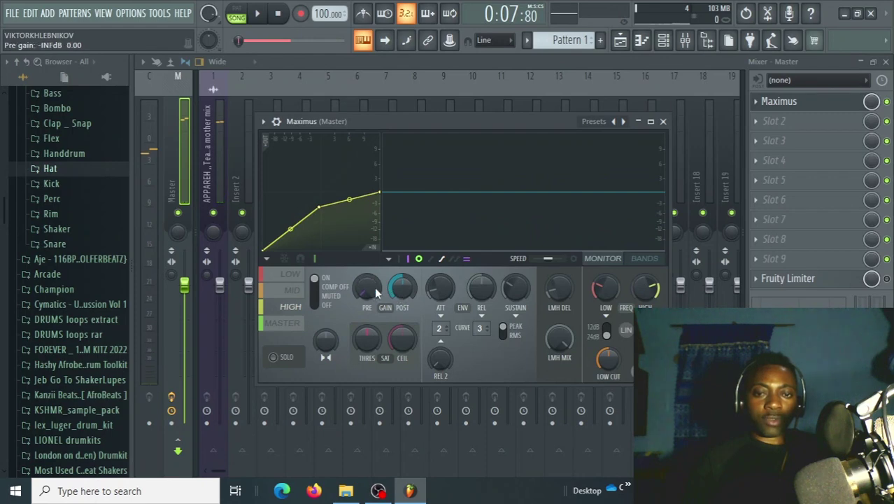
key("space")
left_click_drag(371, 296, 371, 329)
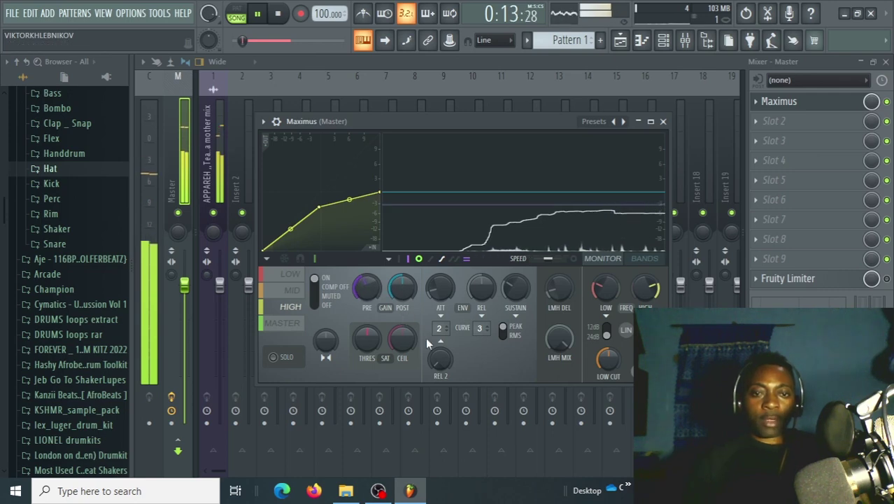
key("space")
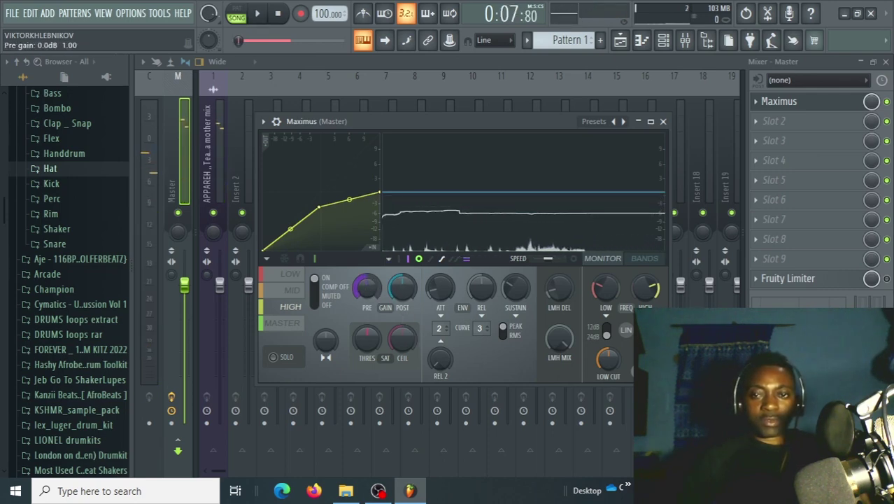
key("space")
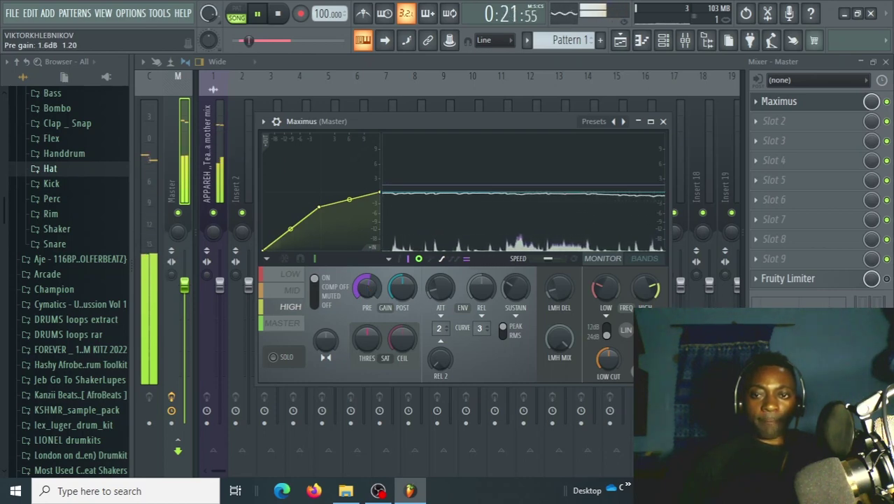
Step: Nudge the MID band PRE gain up slightly and raise the HIGH band PRE to 2.1 dB
left_click(294, 290)
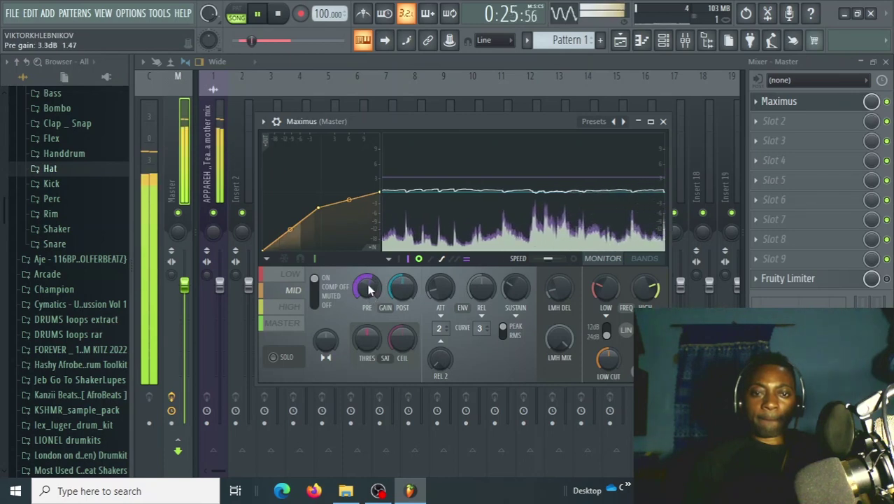
left_click_drag(368, 289, 369, 284)
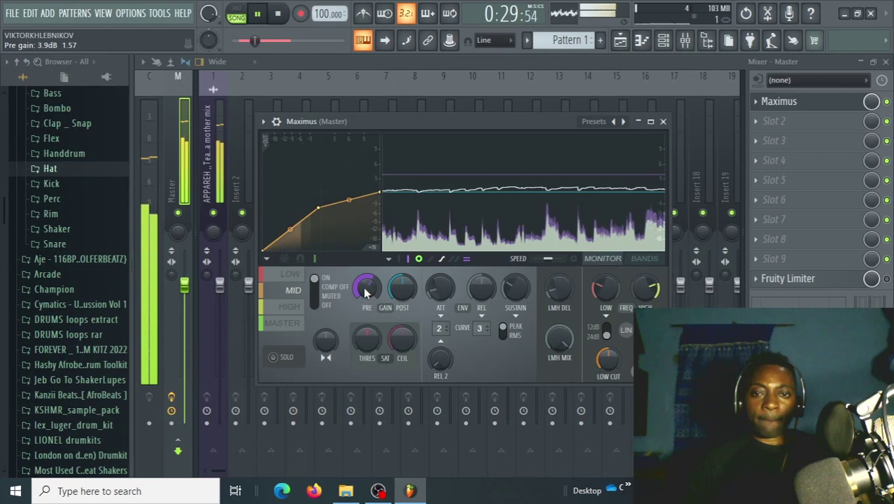
left_click(289, 307)
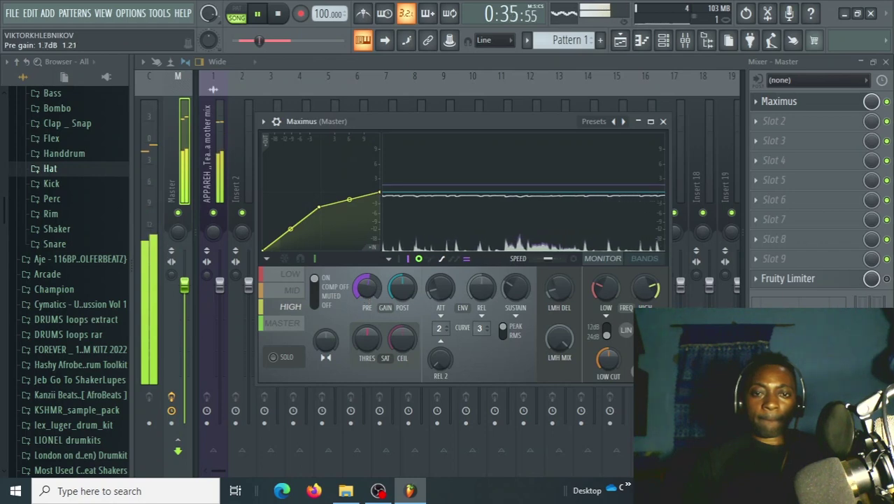
left_click_drag(366, 287, 367, 277)
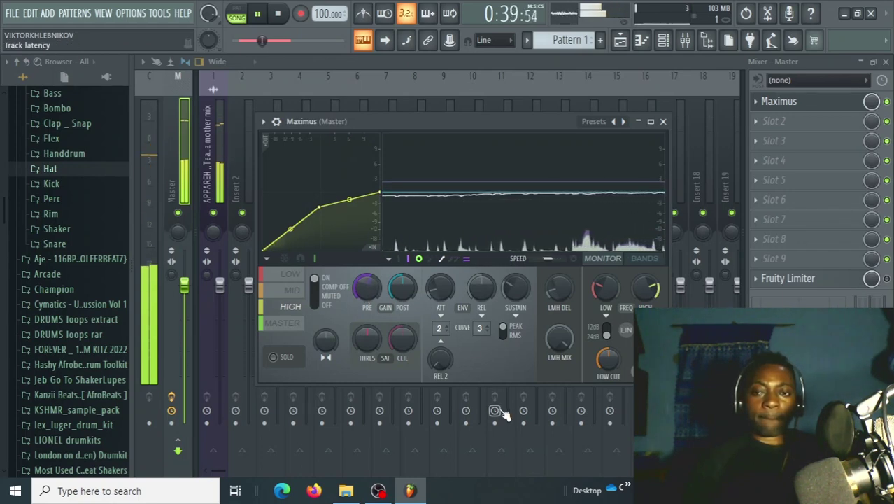
key("space")
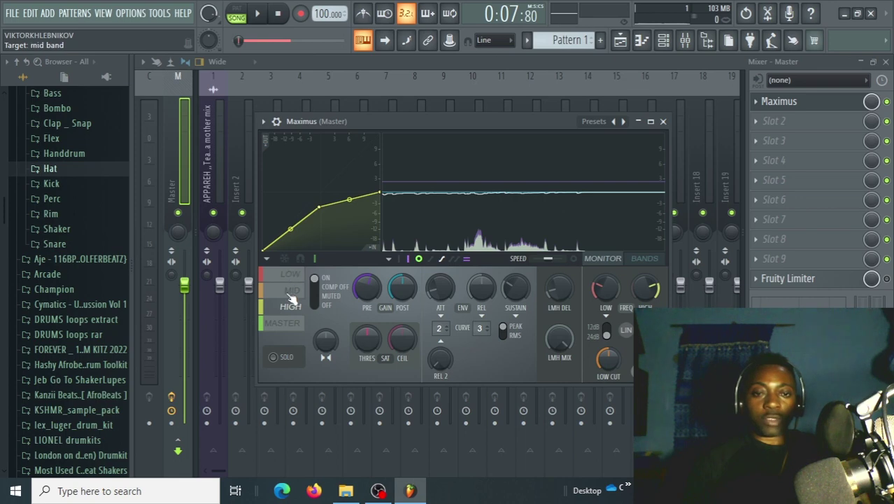
key("space")
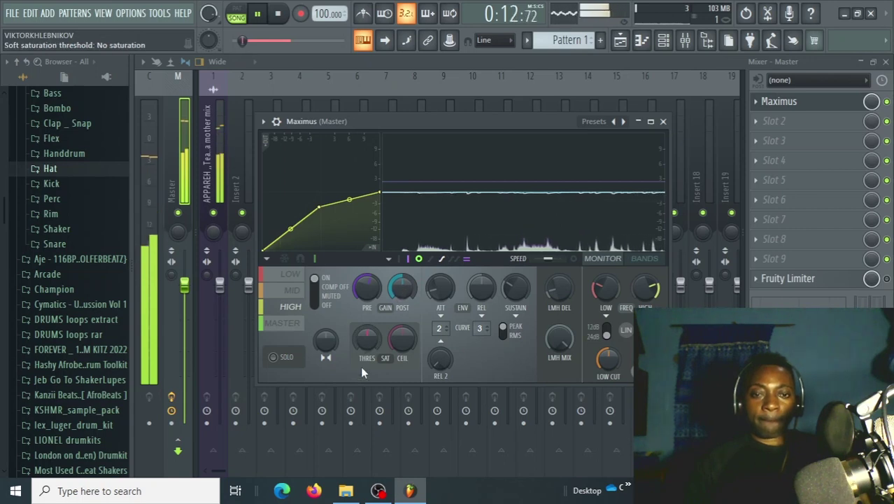
Step: Return Maximus to the MASTER band and audition it, leaving playback stopped
key("space")
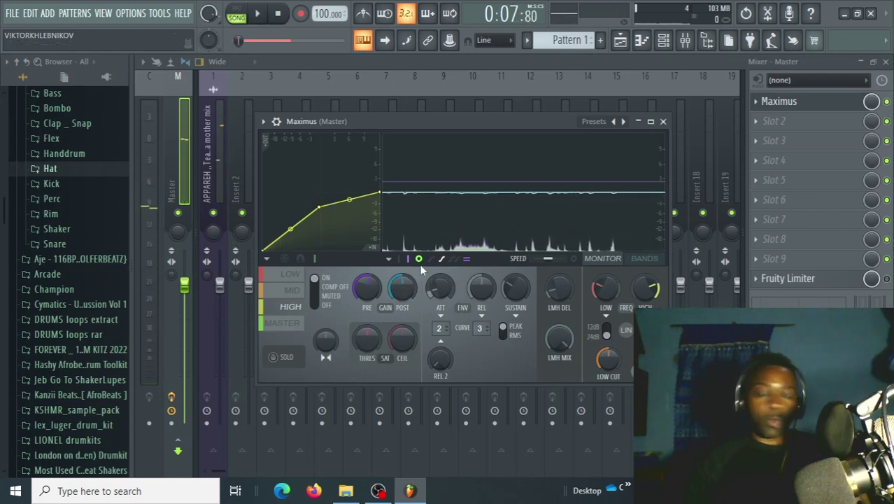
left_click(280, 332)
key("space")
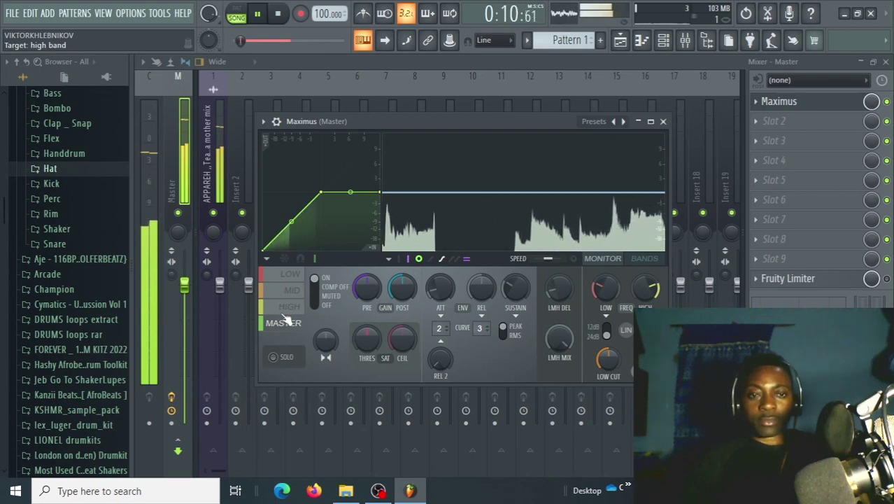
key("space")
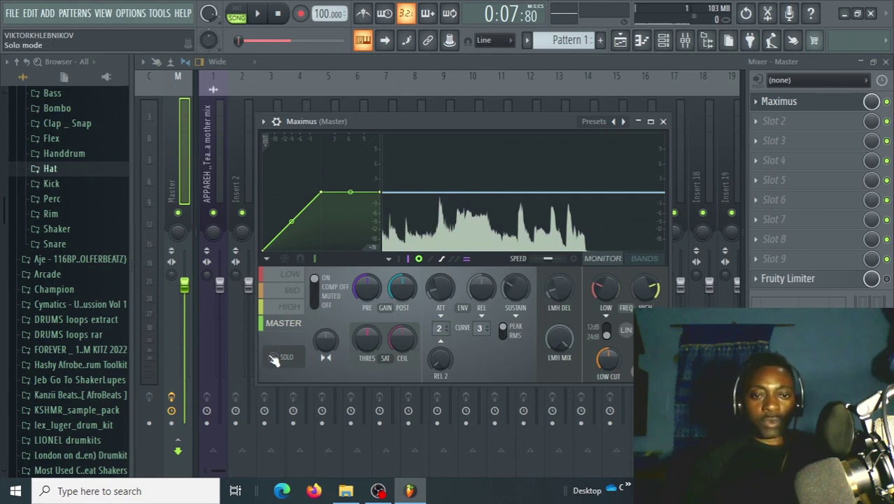
Step: Review the LOW, MID and HIGH band settings during playback, then reveal the wrapper options row
left_click(288, 280)
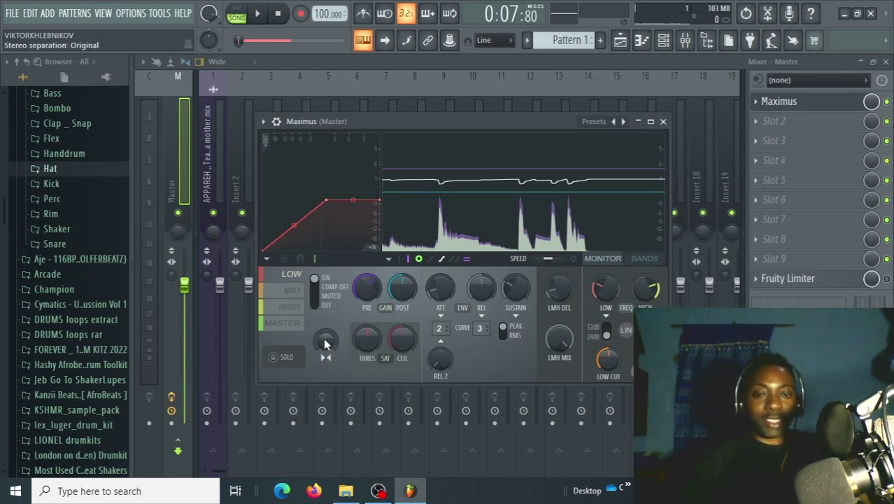
left_click(293, 289)
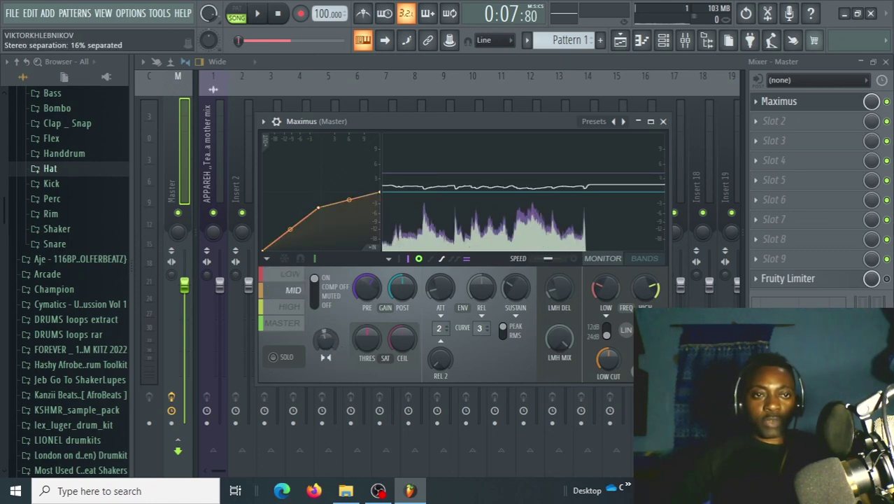
left_click(299, 310)
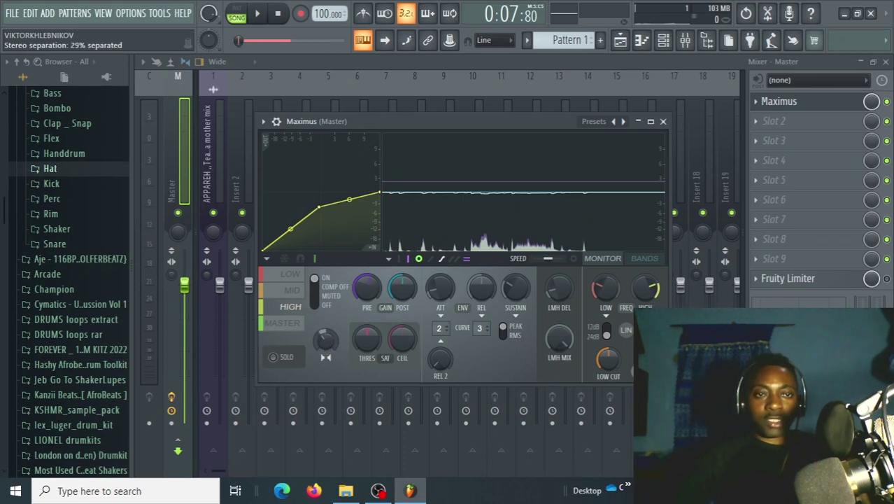
key("space")
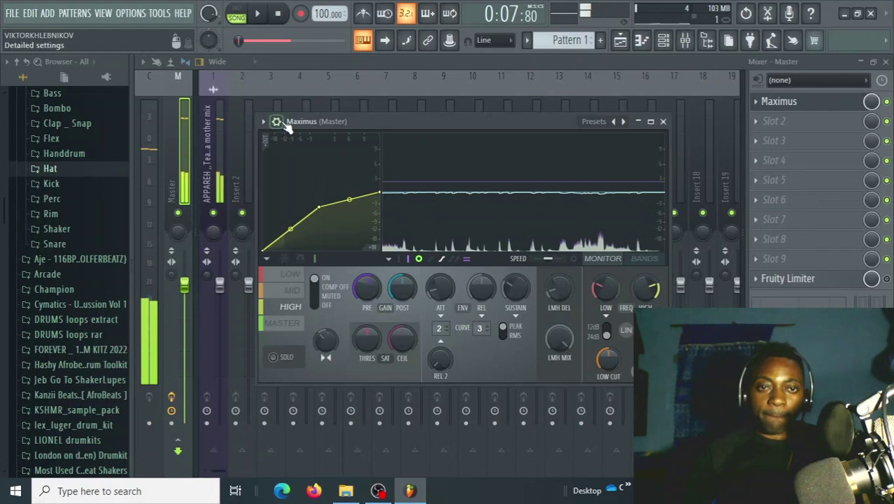
left_click(280, 123)
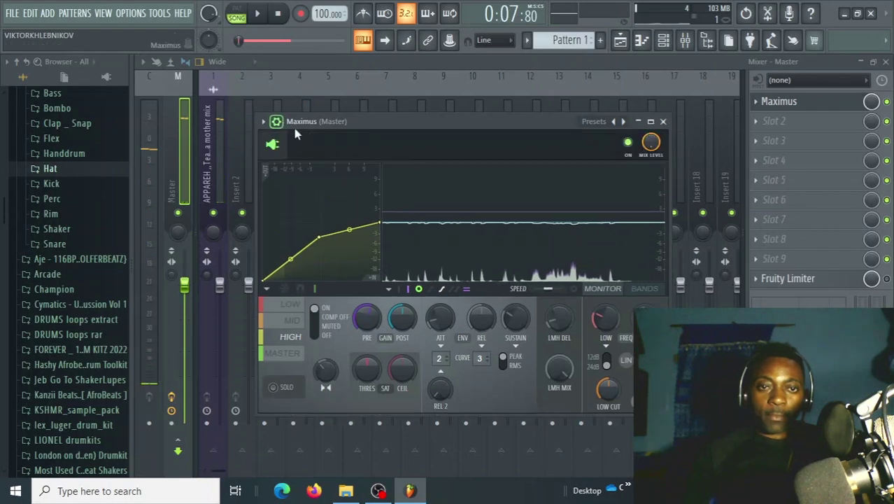
Step: A/B the mix with Maximus bypassed and re-enabled during playback, then stop
left_click(628, 143)
key("space")
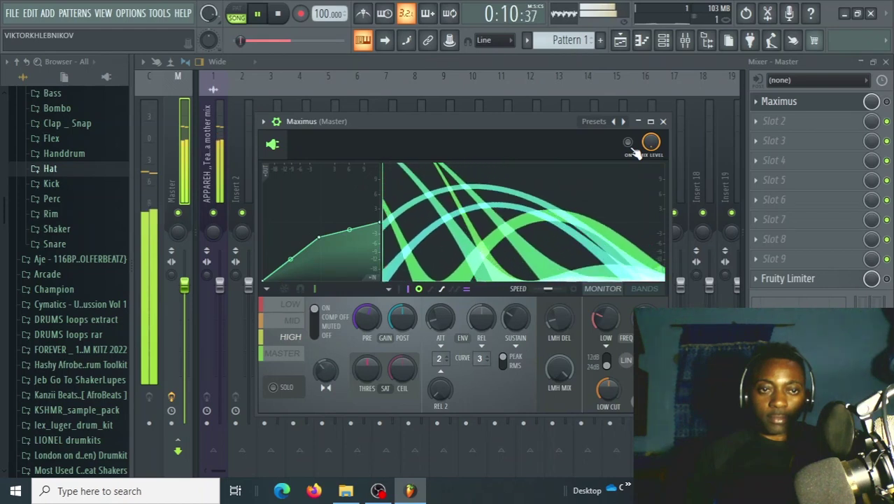
left_click(627, 142)
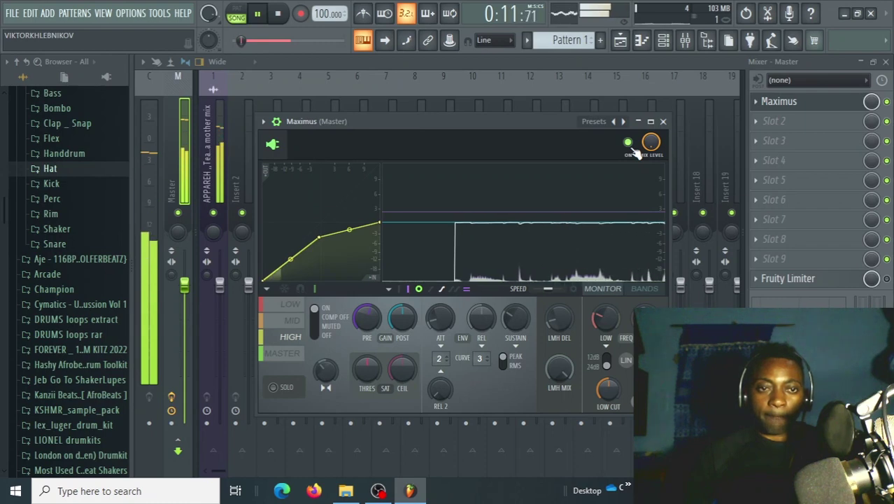
key("space")
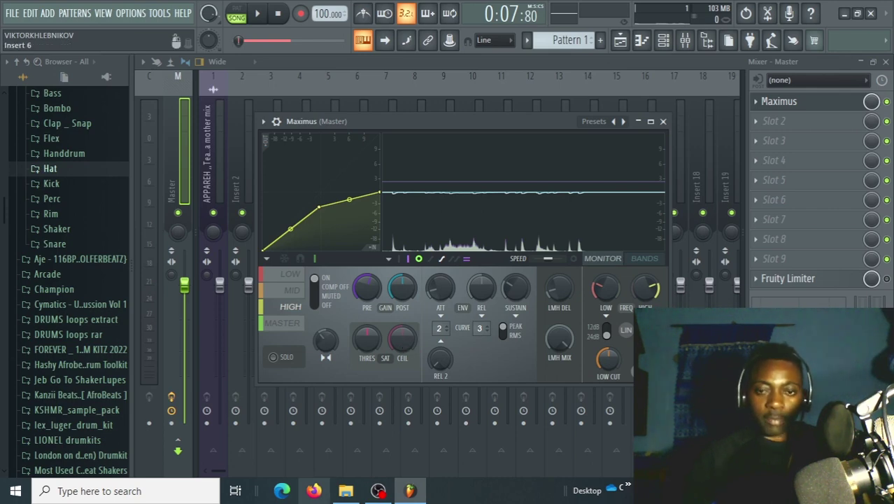
Step: In the MASTER band's Bands view, raise LOW CUT from 20Hz to about 24Hz and play
left_click(285, 323)
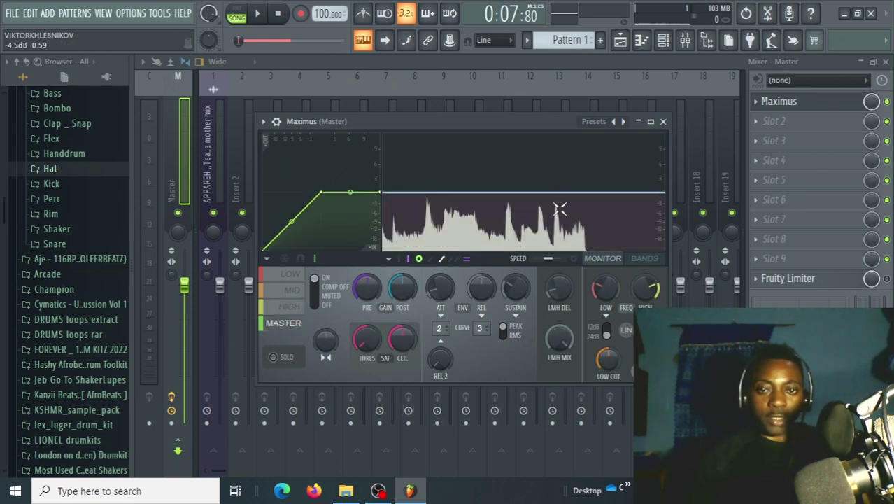
left_click(645, 259)
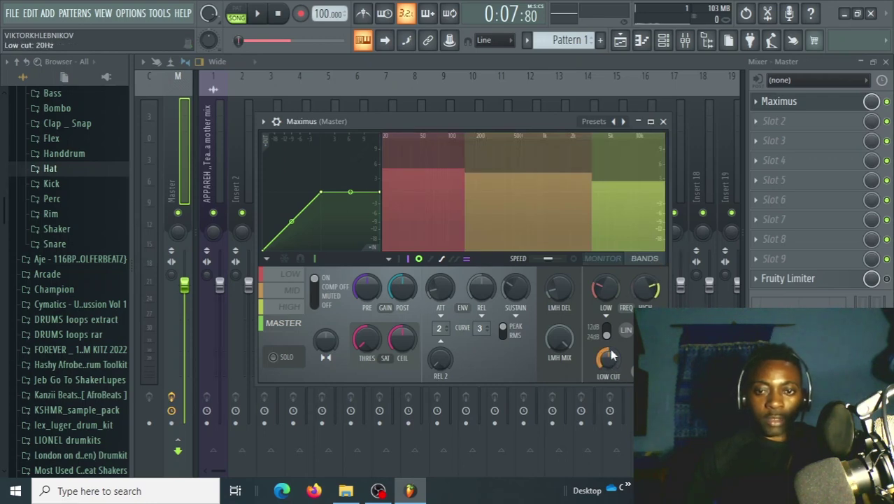
left_click_drag(609, 361, 609, 356)
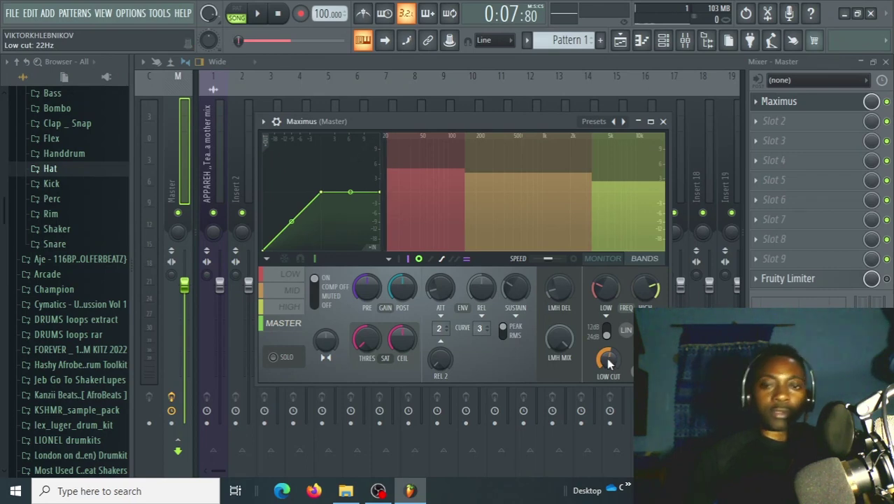
key("space")
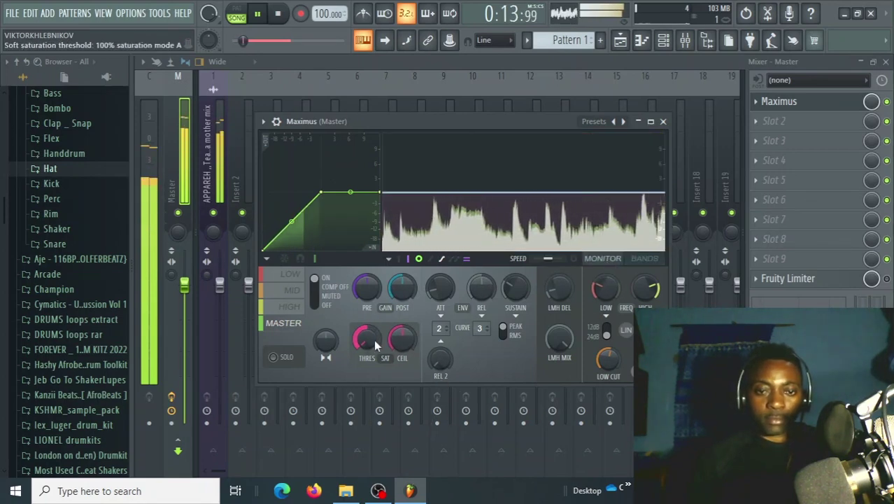
Step: Lower the MASTER band's soft saturation THRES from 100% to 70%, then stop playback
mouse_move(370, 341)
left_mouse_down()
mouse_move(370, 391)
mouse_move(370, 346)
left_mouse_up()
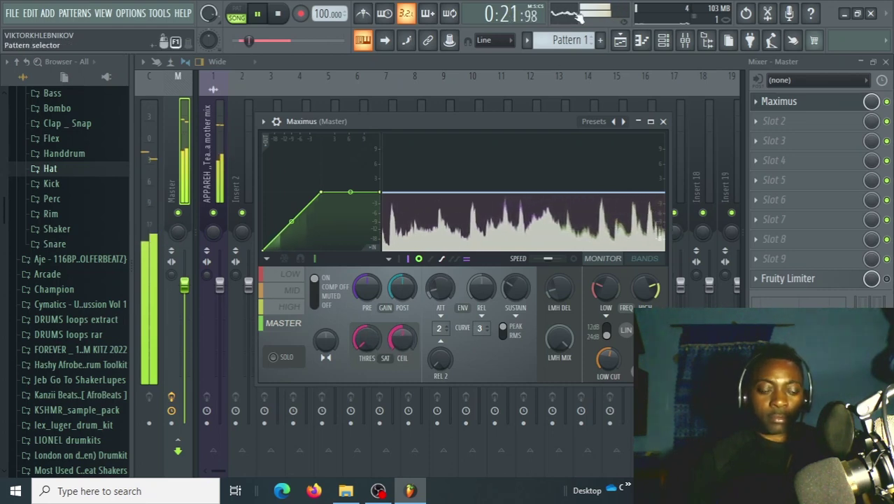
key("space")
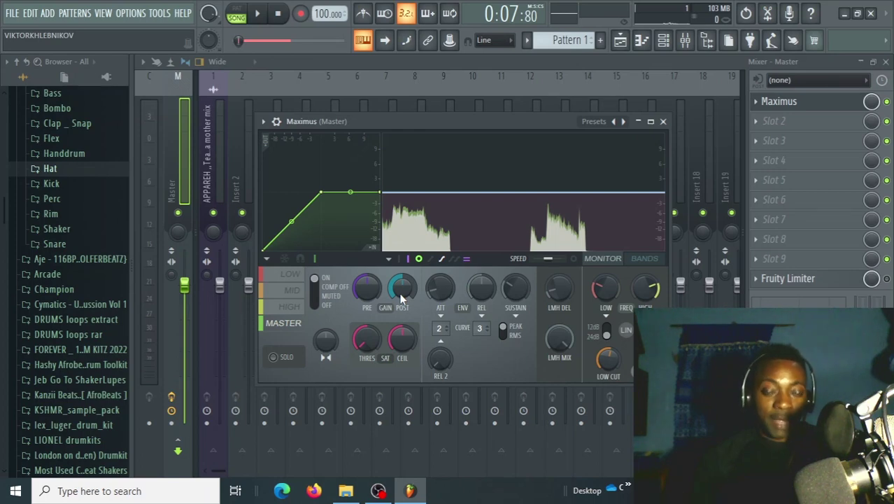
Step: During playback, push the MASTER POST gain to 9.8 dB, then settle it at 8.1 dB
key("space")
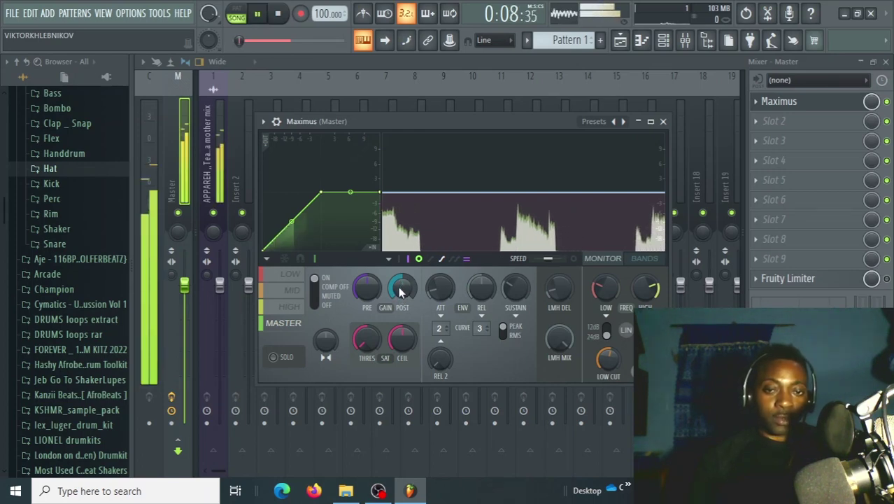
left_click_drag(401, 292, 401, 253)
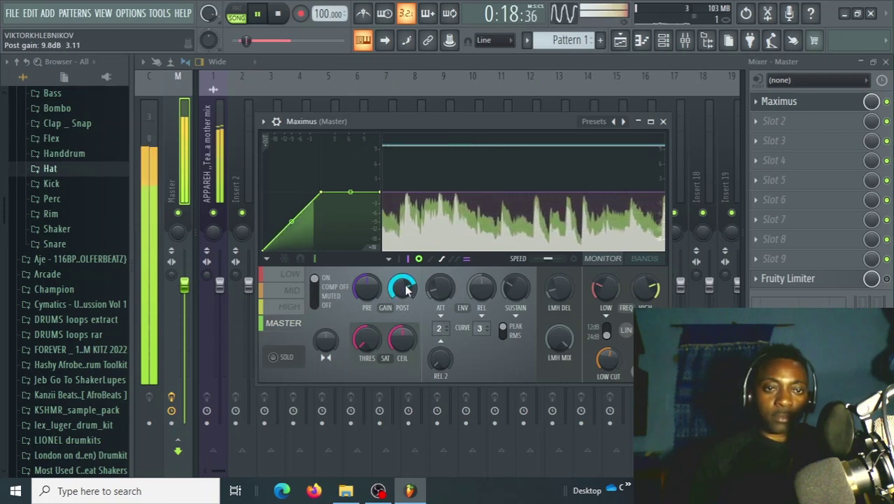
left_click_drag(402, 287, 402, 300)
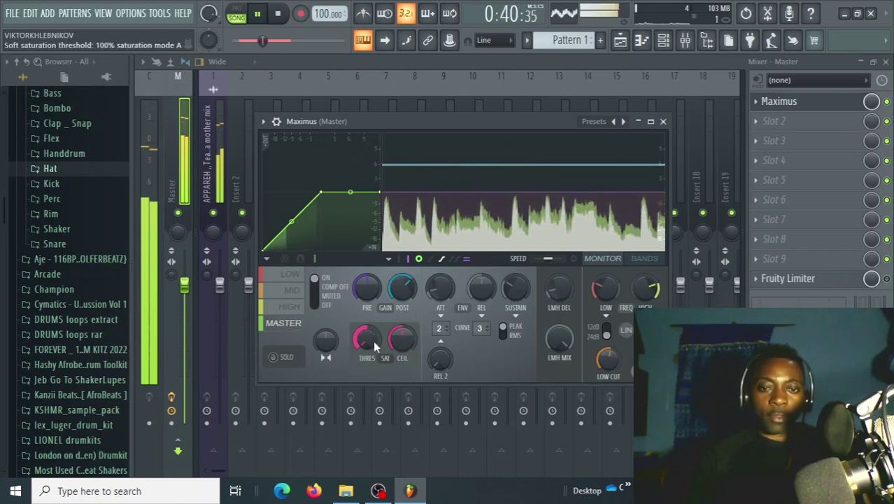
Step: Try Maximus saturation thresholds of about 27% and 20%, replaying the song after each
key("space")
left_click_drag(373, 341, 372, 371)
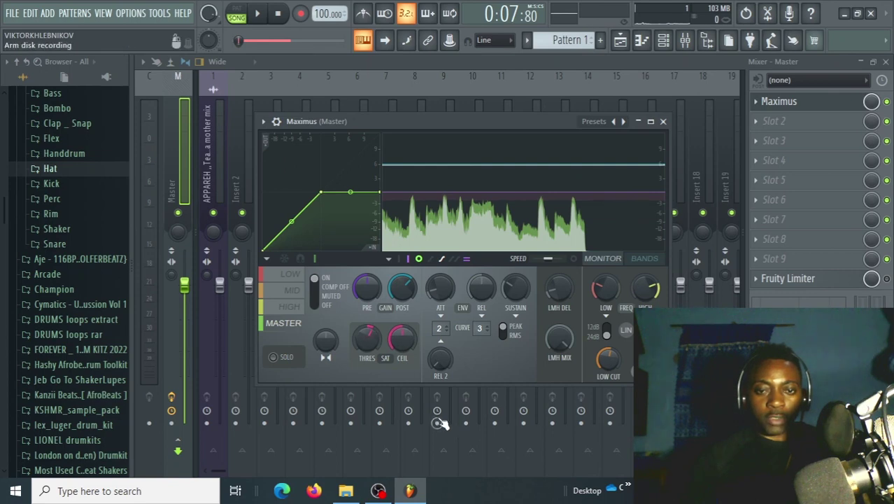
key("space")
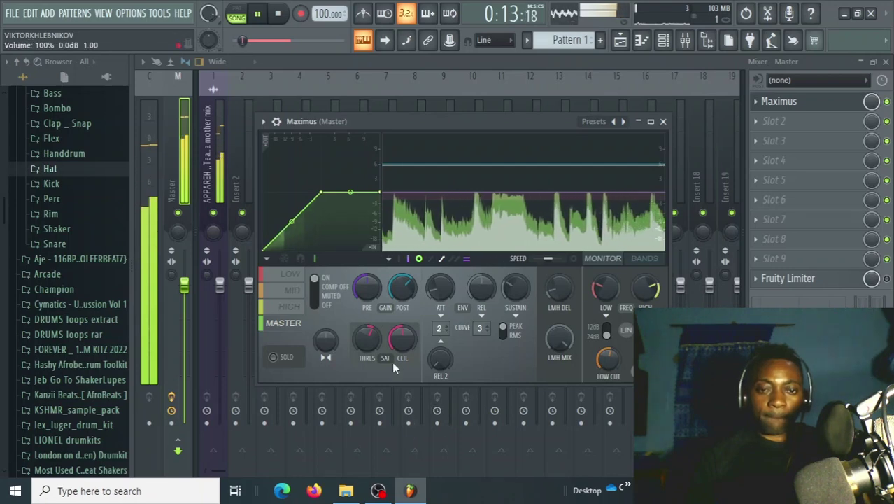
key("space")
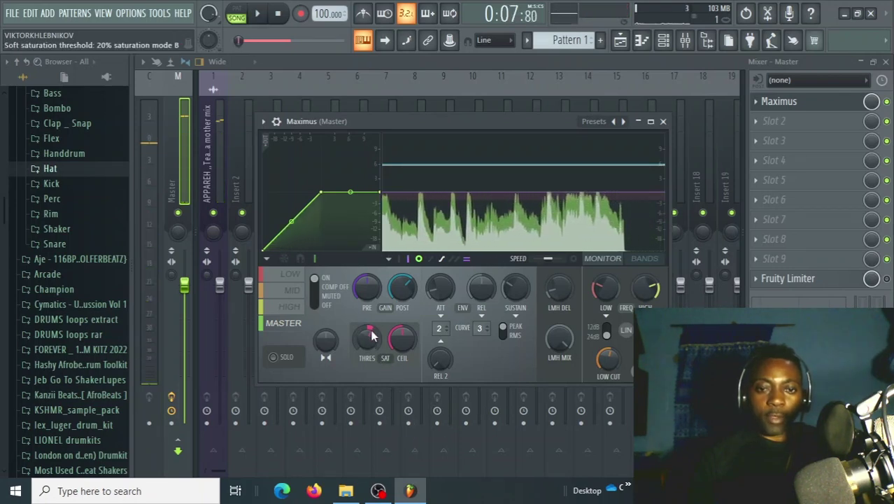
left_click_drag(371, 346, 375, 335)
key("space")
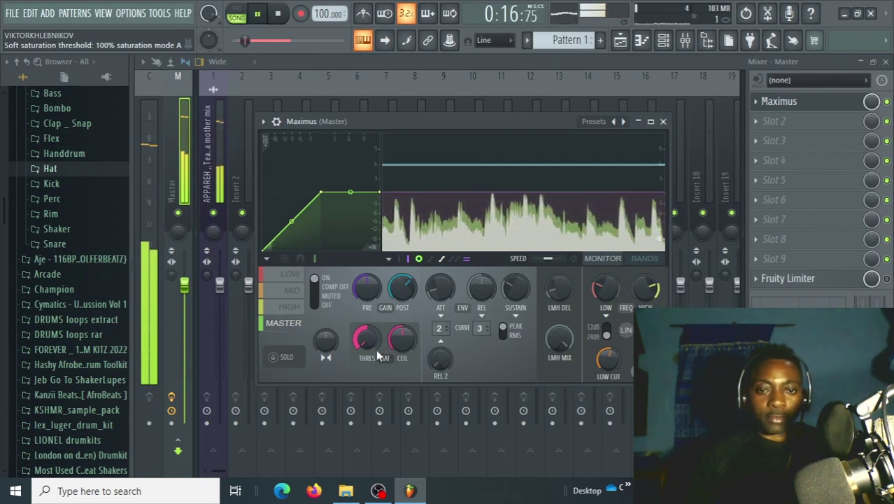
Step: Settle the saturation threshold near 24%, compare it in playback, and close Maximus
key("space")
left_click_drag(378, 357, 378, 374)
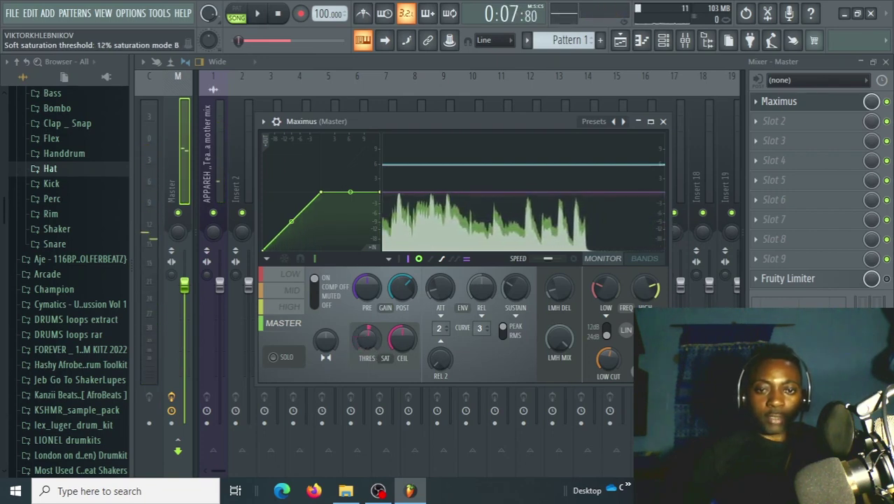
key("space")
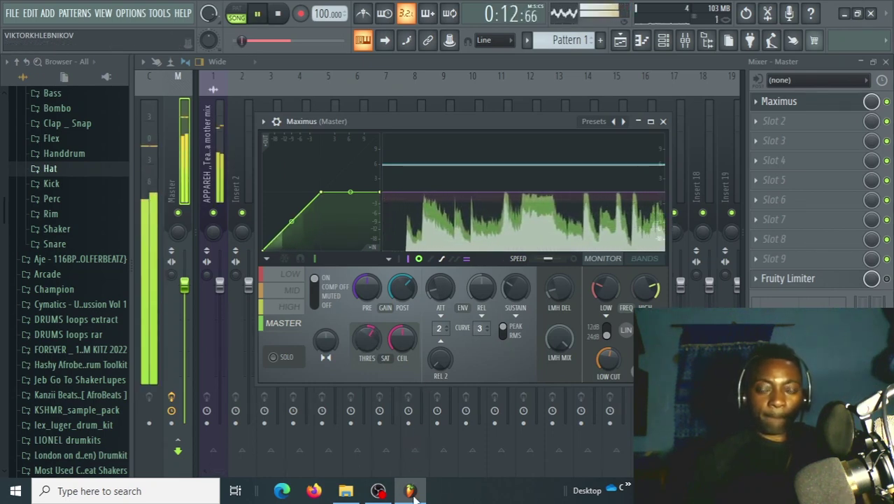
mouse_move(410, 490)
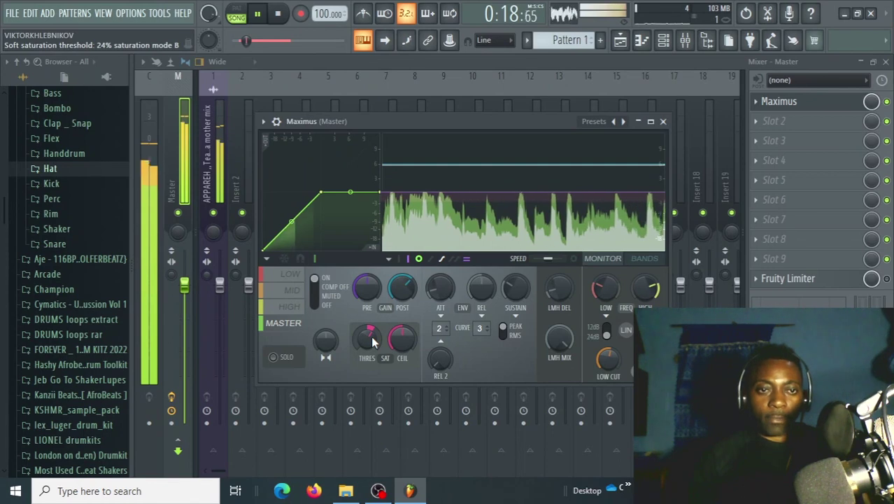
key("space")
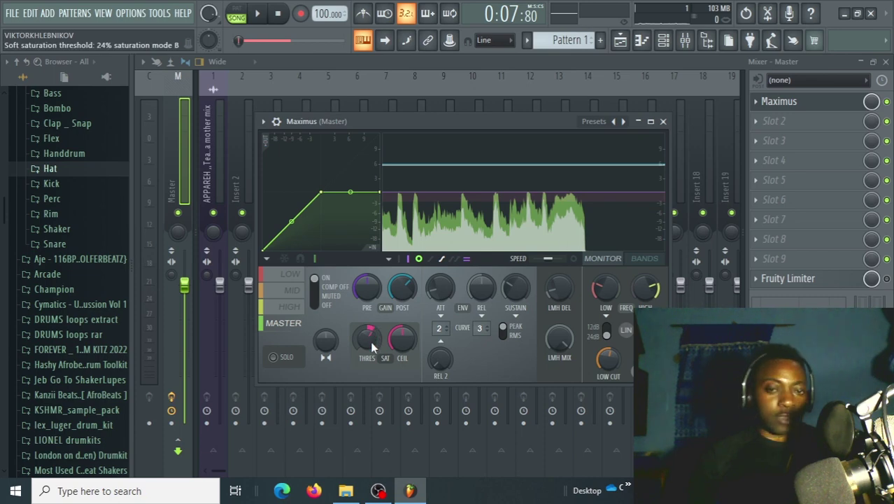
key("space")
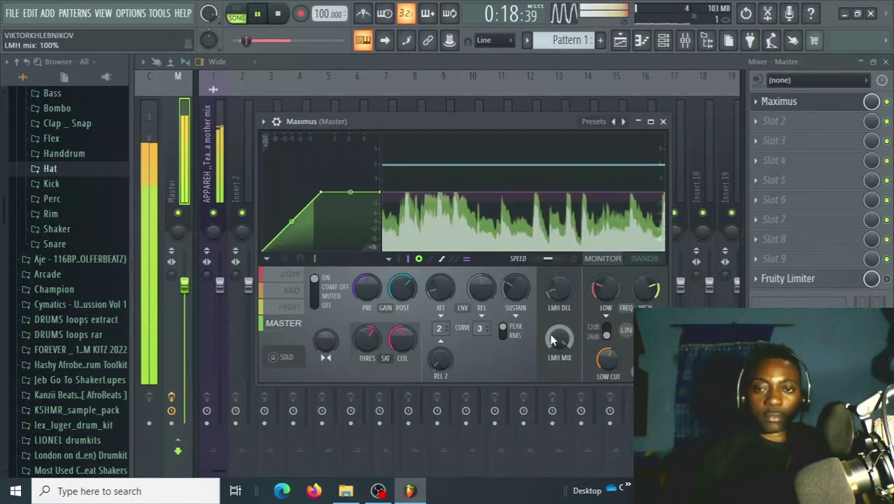
key("space")
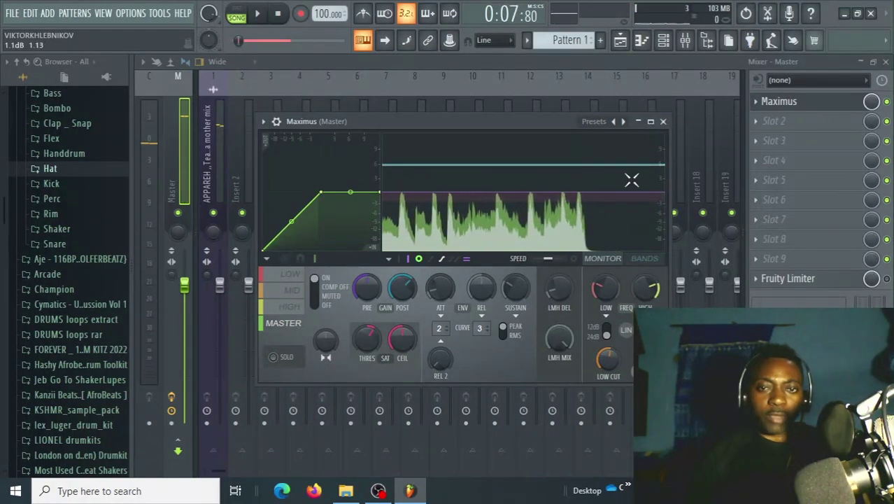
left_click(663, 122)
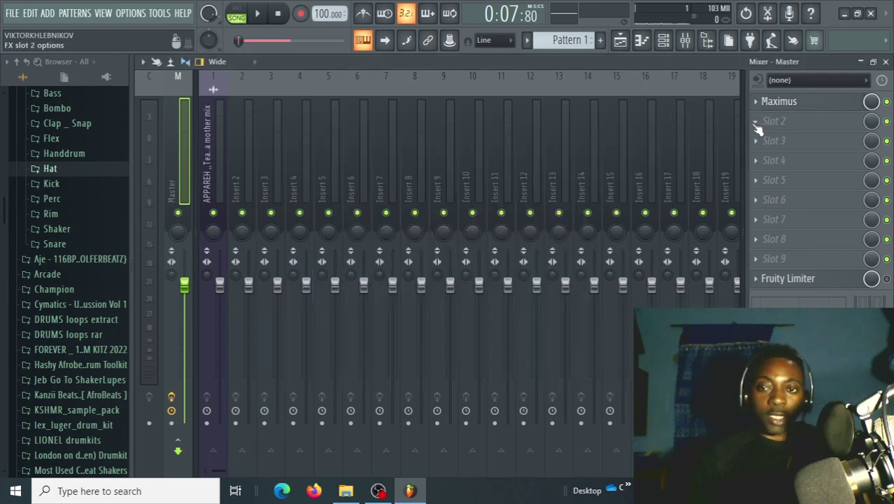
Step: Load WaveShell-VST3 9.2 into the master's second slot with WLM Meter Stereo
left_click(755, 123)
left_click(664, 181)
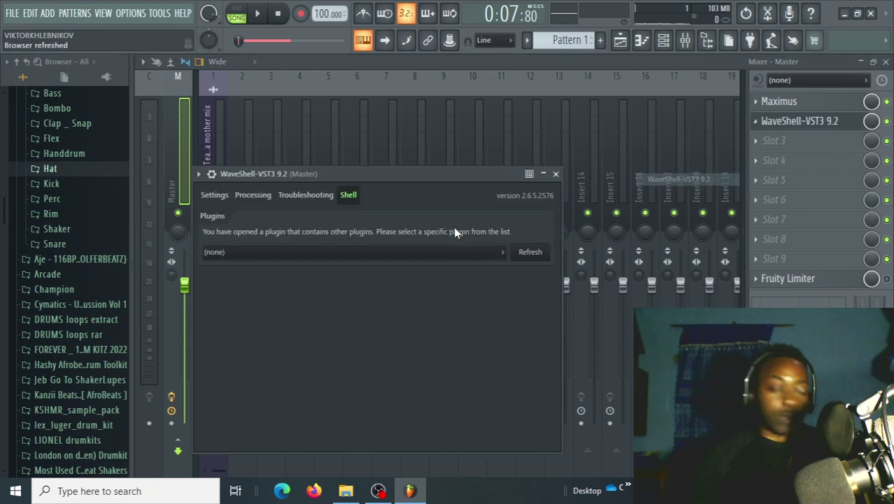
left_click(455, 251)
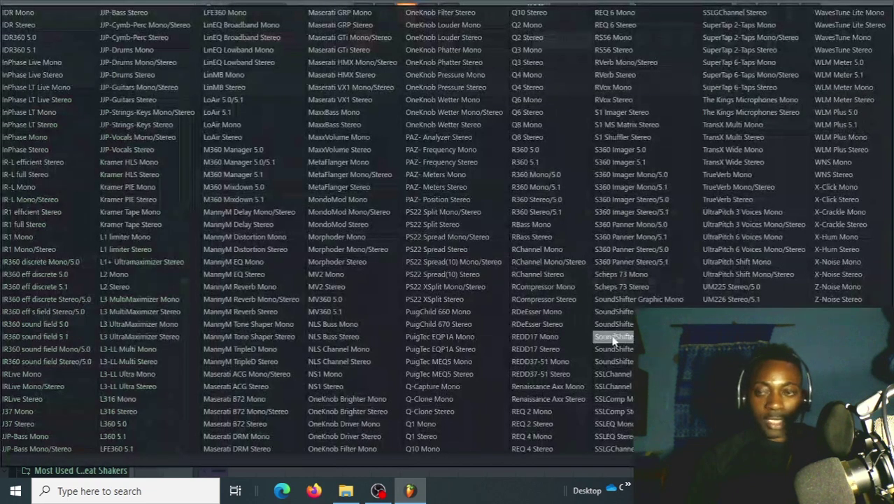
left_click(843, 99)
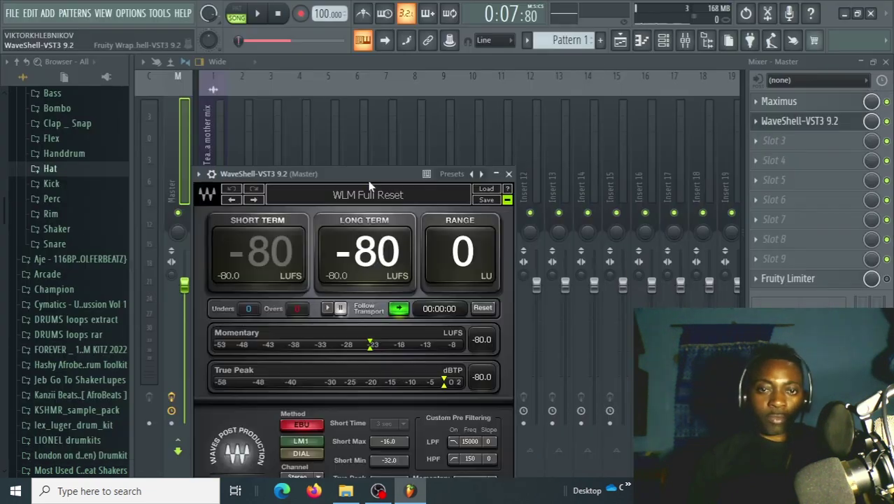
Step: Play the mix to measure loudness in WLM while repositioning the meter window
left_click_drag(364, 174, 395, 73)
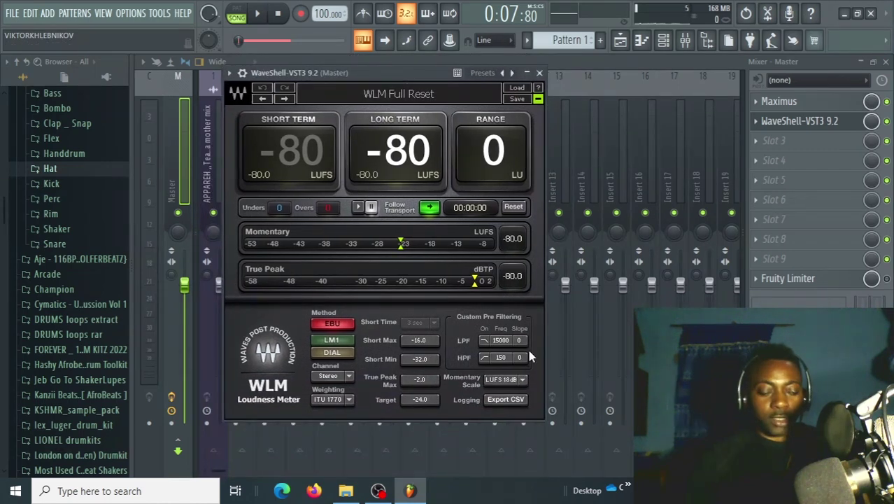
key("space")
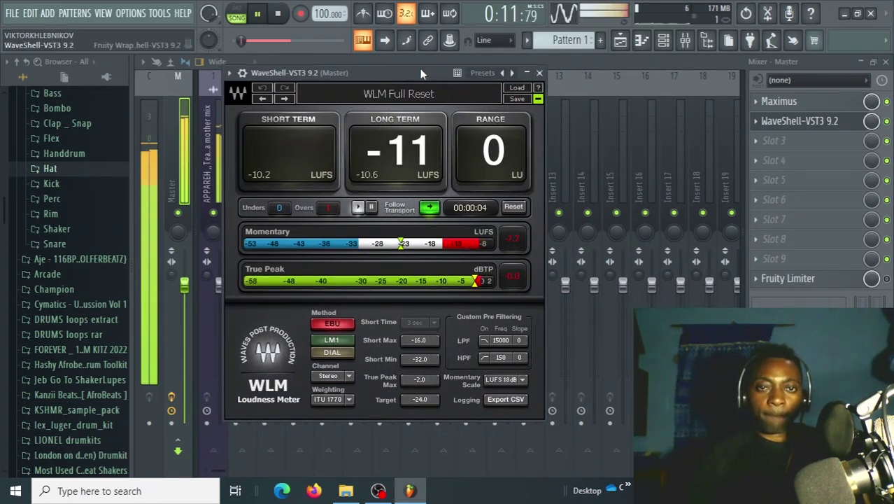
left_click_drag(421, 75, 440, 91)
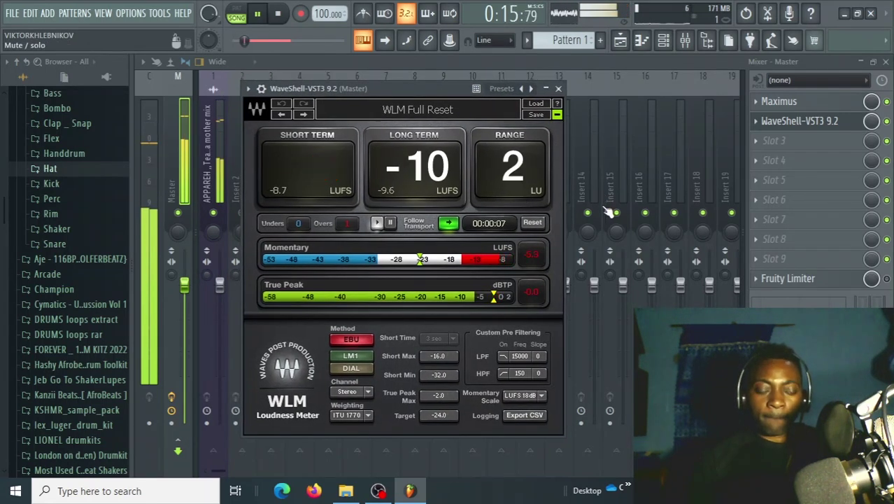
key("space")
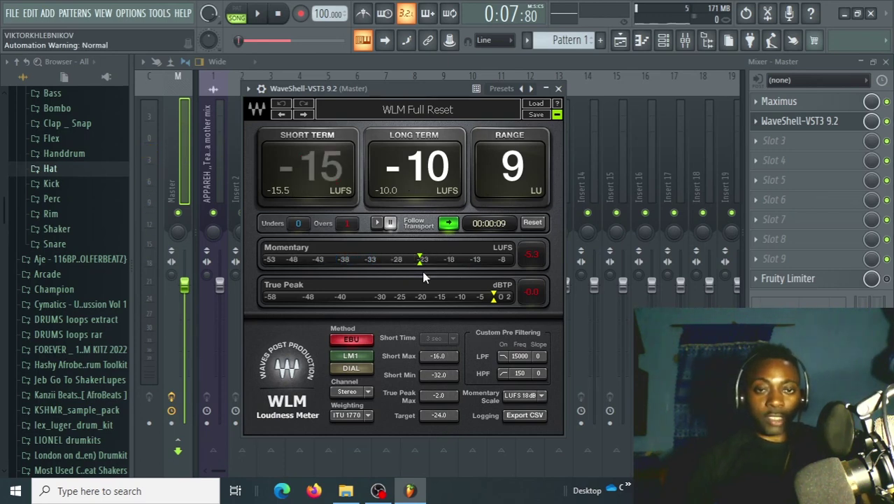
key("space")
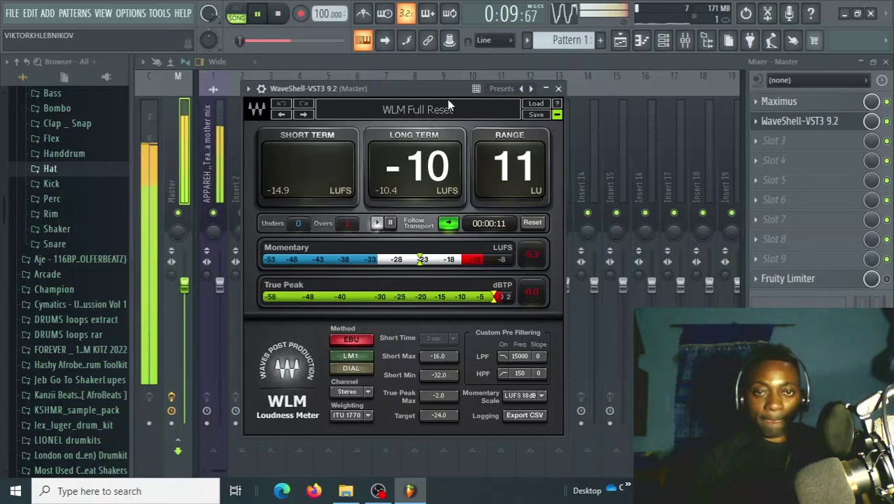
left_click_drag(455, 91, 619, 108)
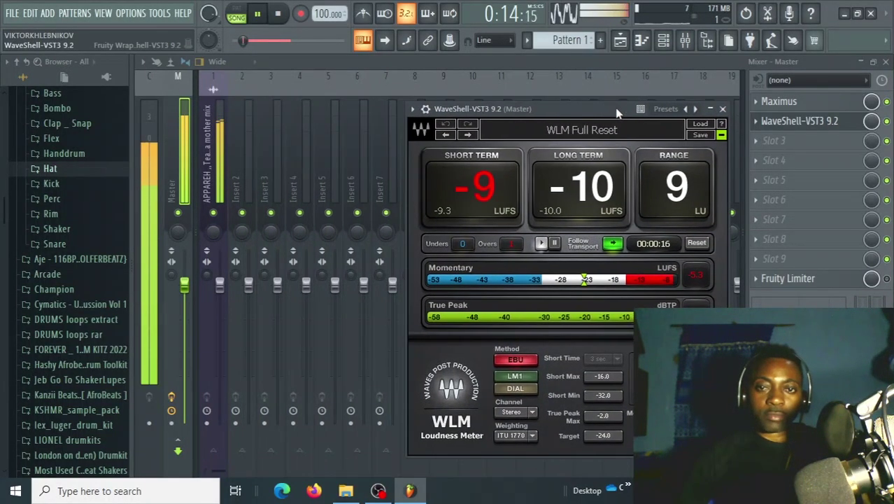
Step: Detach the WLM window to the left, reading about -10 LUFS and 7 LU, then reopen Maximus
left_click(413, 109)
left_click(469, 382)
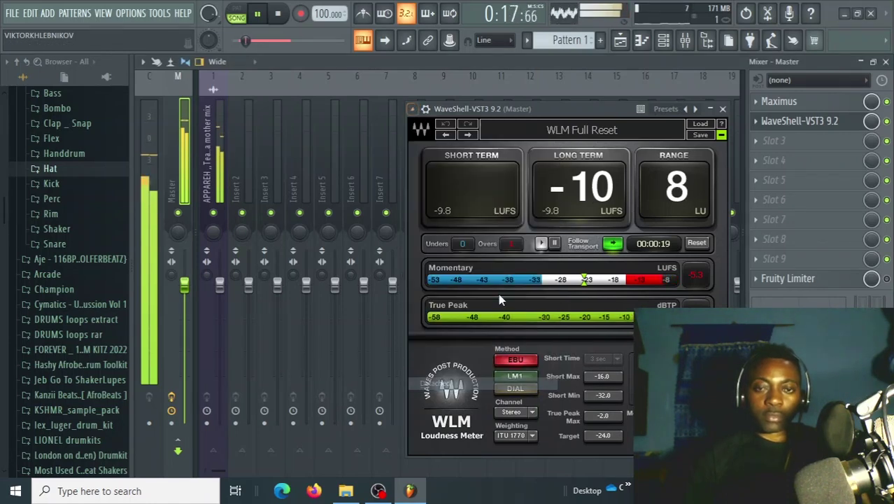
left_click_drag(615, 113, 296, 40)
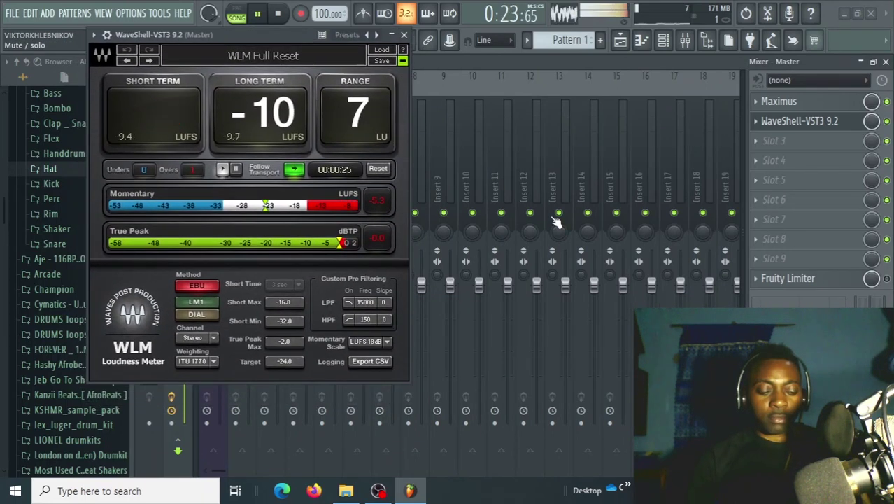
key("space")
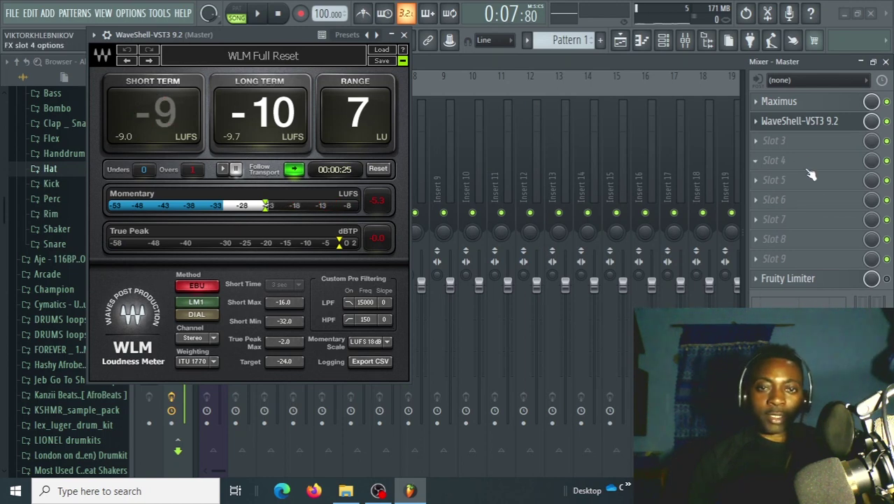
left_click(798, 102)
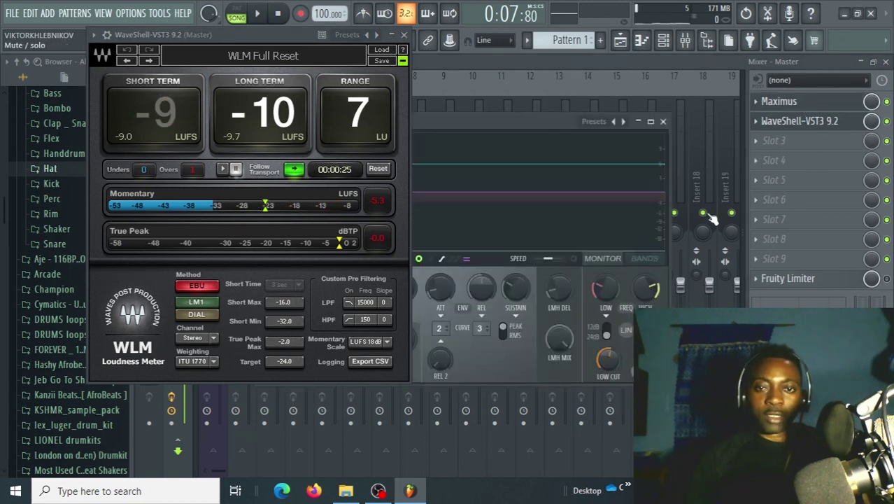
Step: Raise Maximus post gain to 6.4 dB while watching WLM during playback
left_click_drag(505, 123, 689, 115)
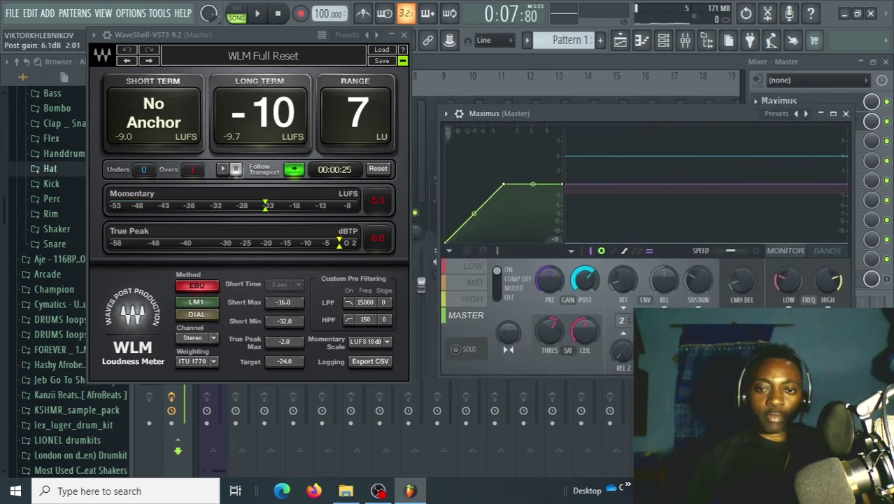
key("space")
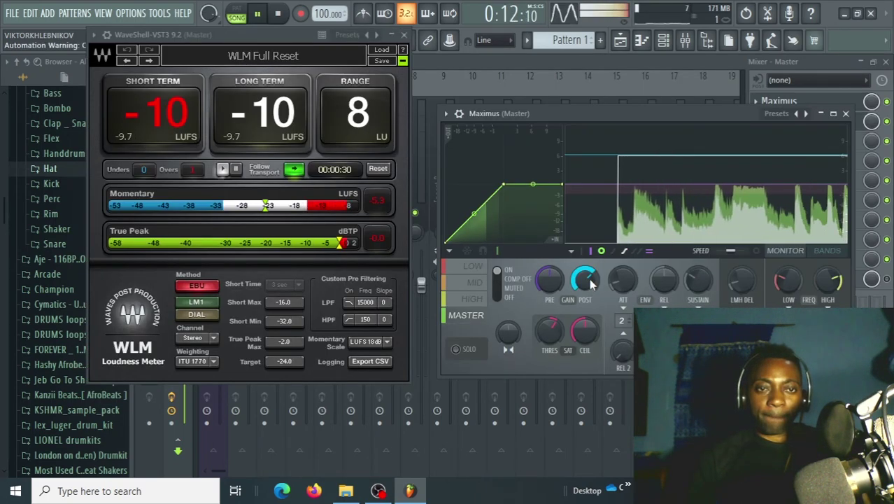
left_click_drag(587, 300, 586, 294)
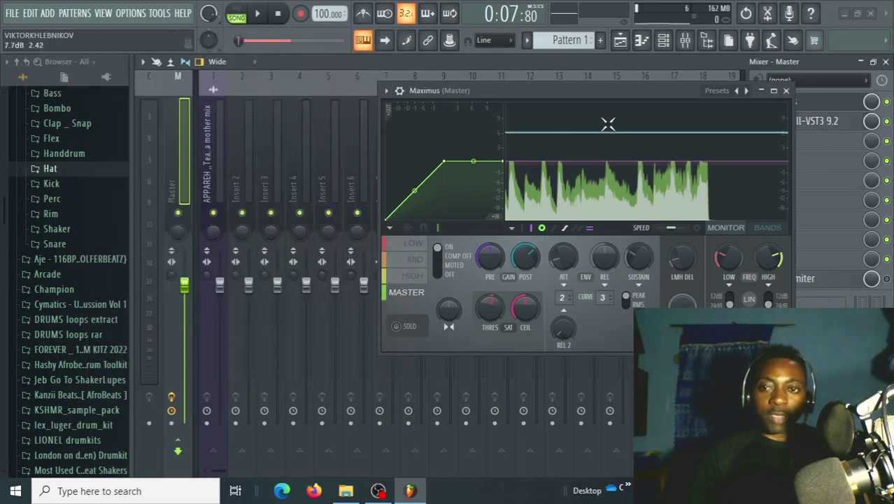
Step: Delete the WaveShell WLM meter from the master's second slot
left_click_drag(608, 103, 461, 100)
right_click(761, 126)
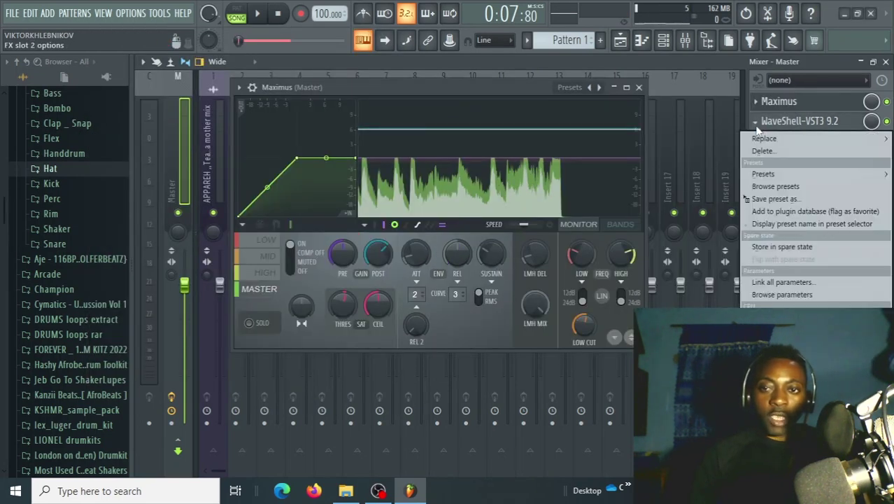
left_click(769, 148)
left_click(501, 289)
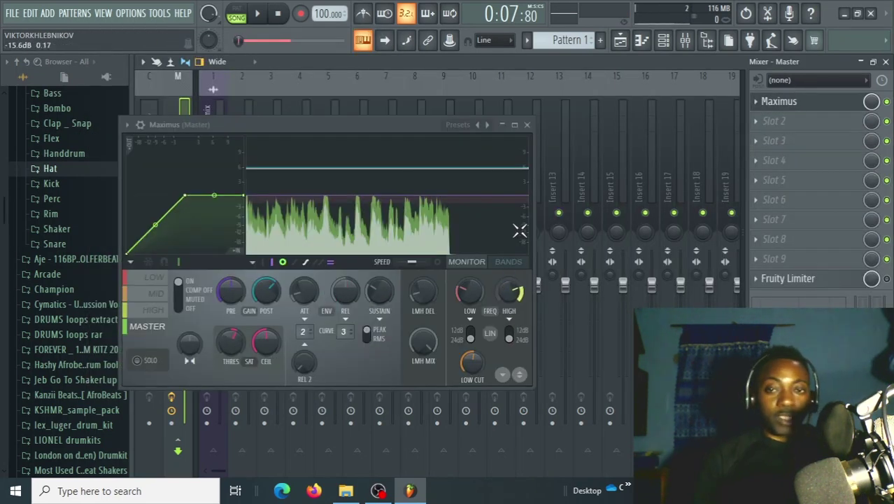